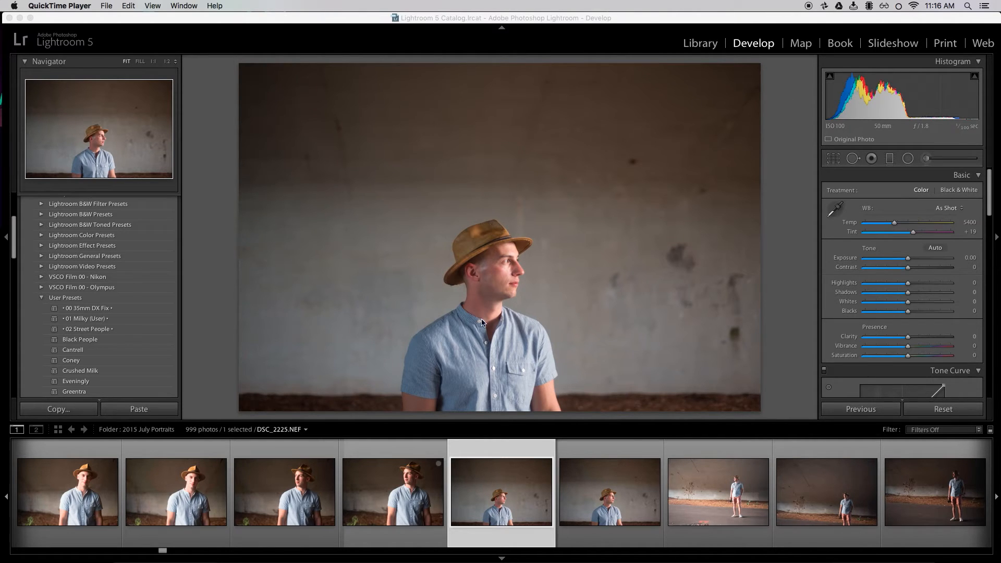
# Enable lens profile corrections for the portrait and toggle them off and on to compare the effect
pyautogui.click(991, 198)
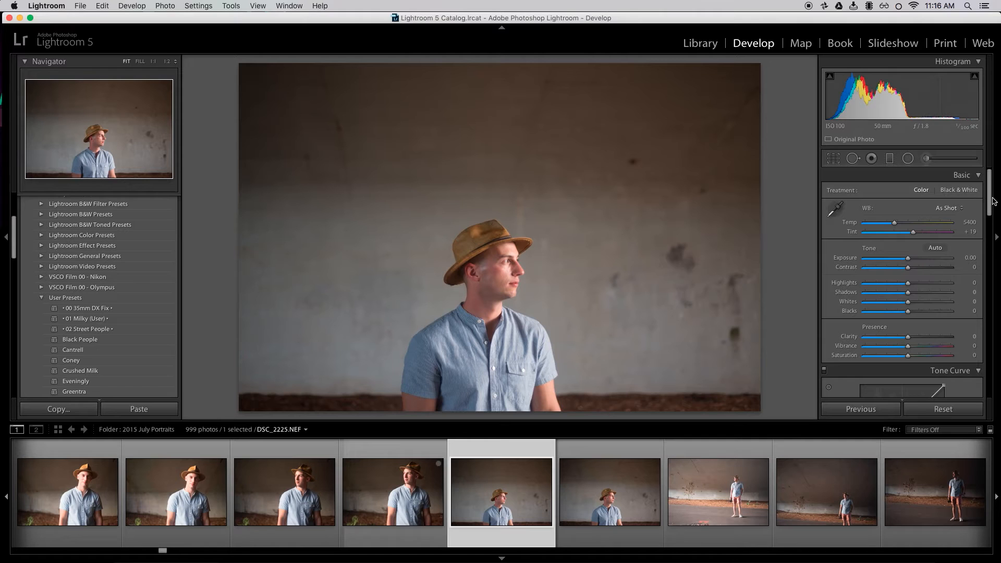
pyautogui.moveTo(993, 201); pyautogui.dragTo(983, 350)
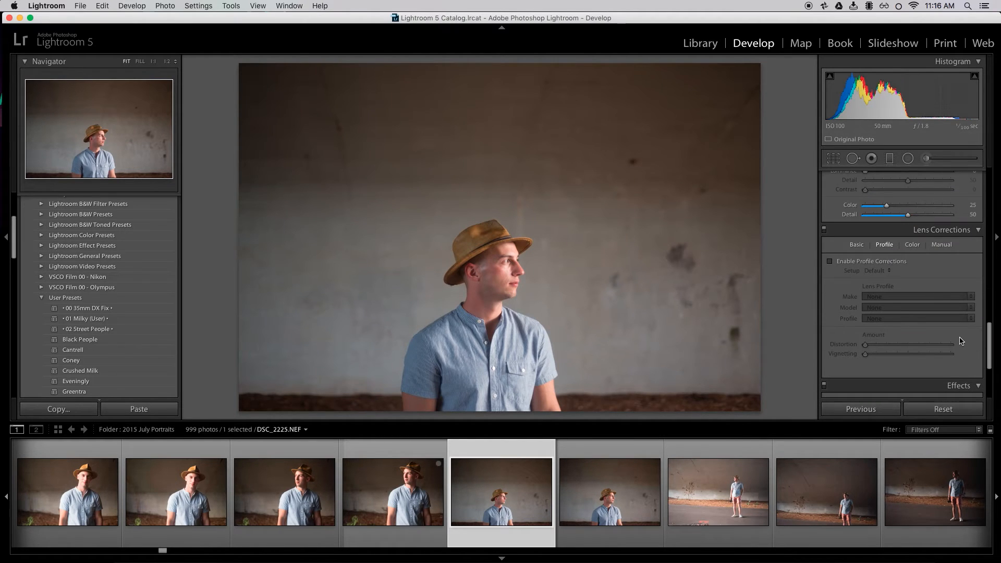
pyautogui.click(892, 265)
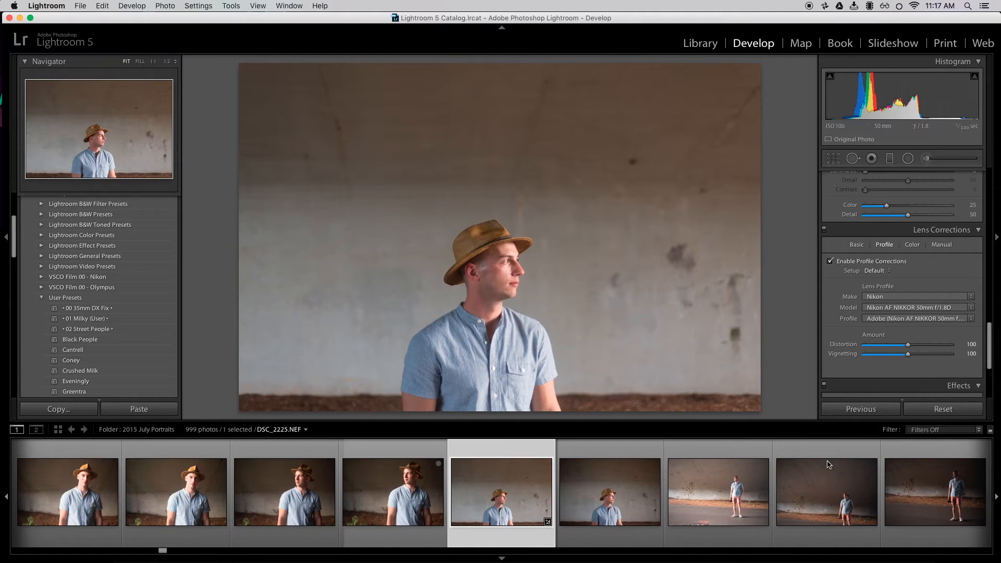
pyautogui.click(833, 261)
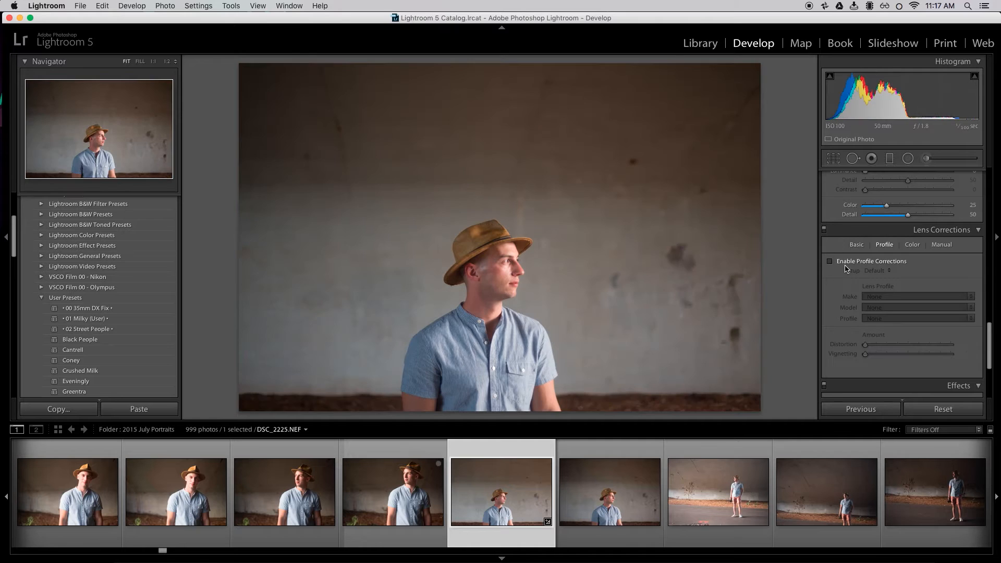
pyautogui.click(836, 261)
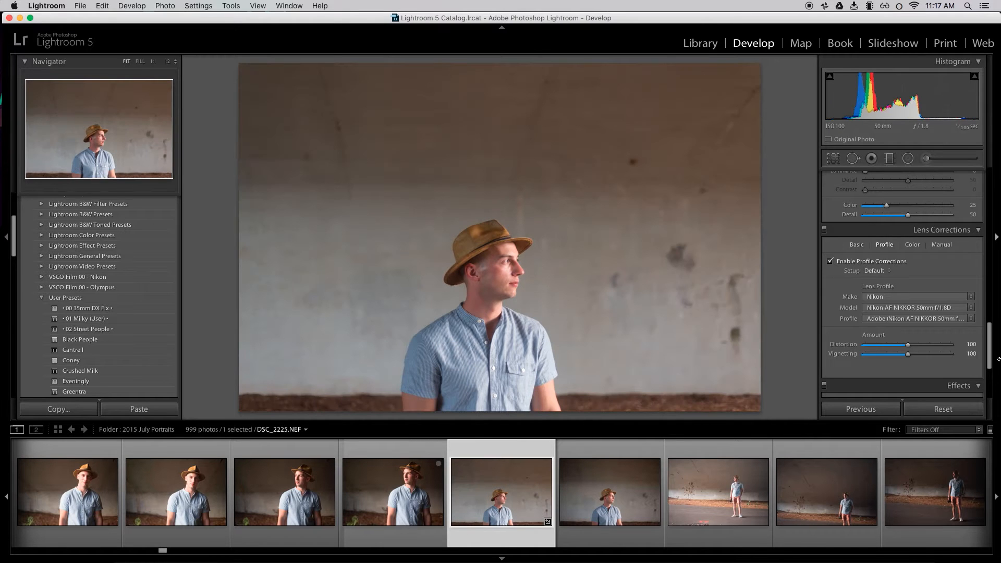
# Reset the photo's develop settings and enable the lens profile corrections again
pyautogui.moveTo(993, 356); pyautogui.dragTo(990, 372)
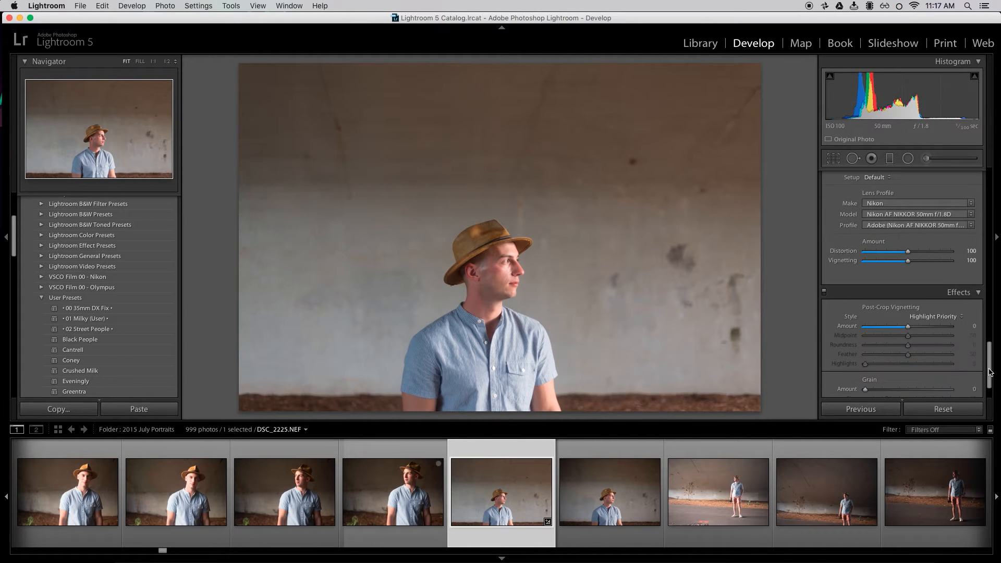
pyautogui.click(957, 409)
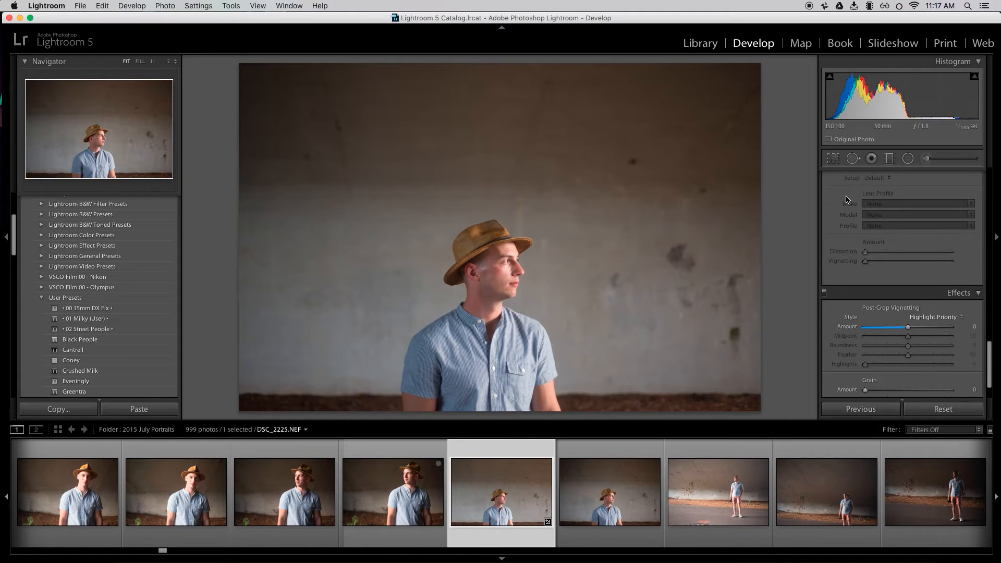
pyautogui.scroll(1, 846, 195)
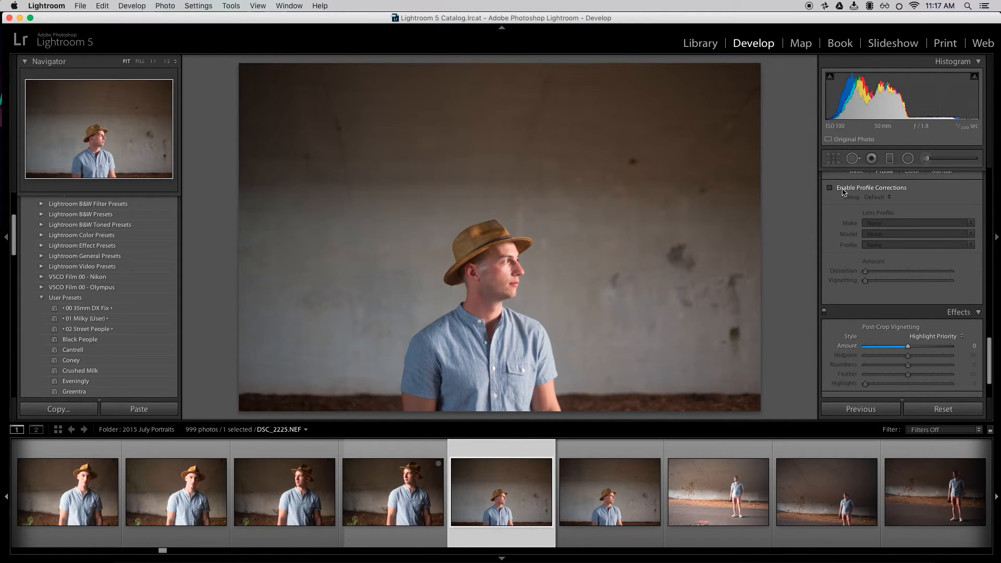
pyautogui.click(842, 190)
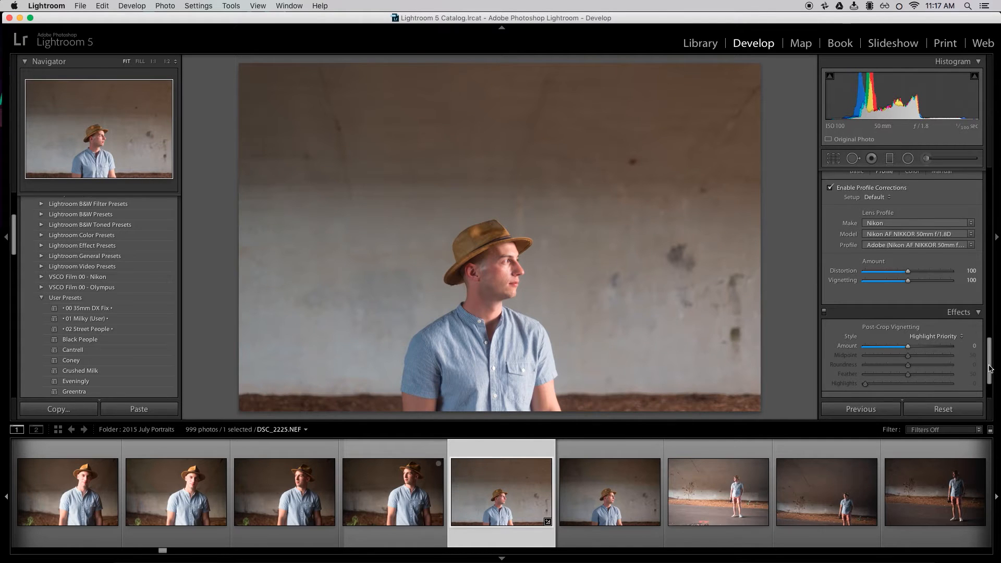
# Lower the exposure to −0.50 and raise the contrast to +17
pyautogui.scroll(-3, 990, 369)
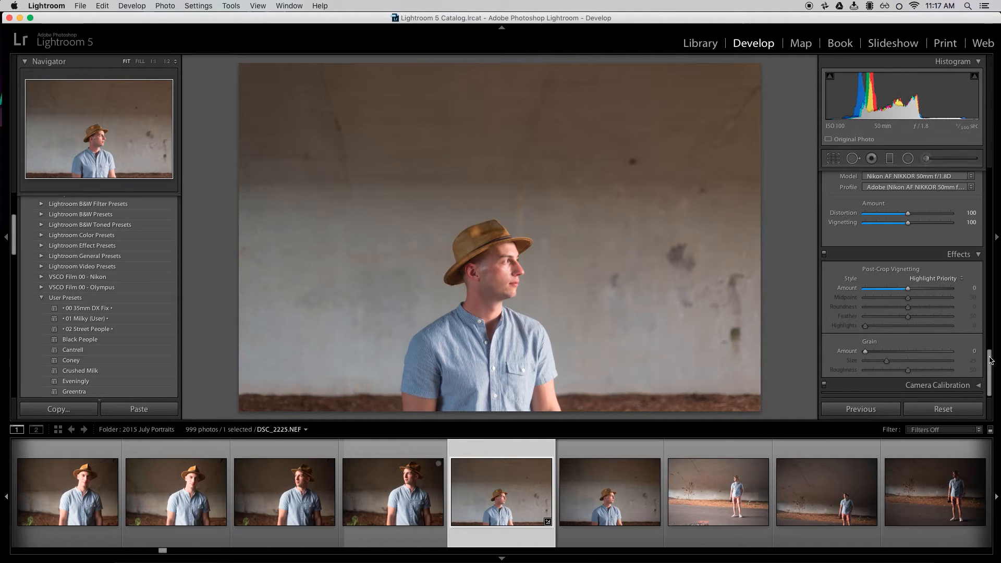
pyautogui.moveTo(990, 359); pyautogui.dragTo(984, 189)
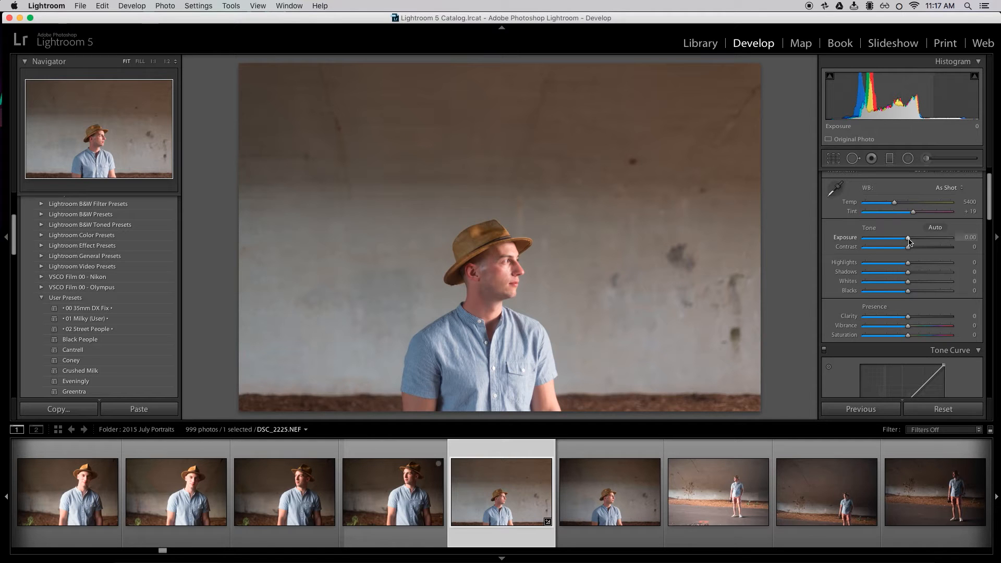
pyautogui.moveTo(909, 241); pyautogui.dragTo(906, 238)
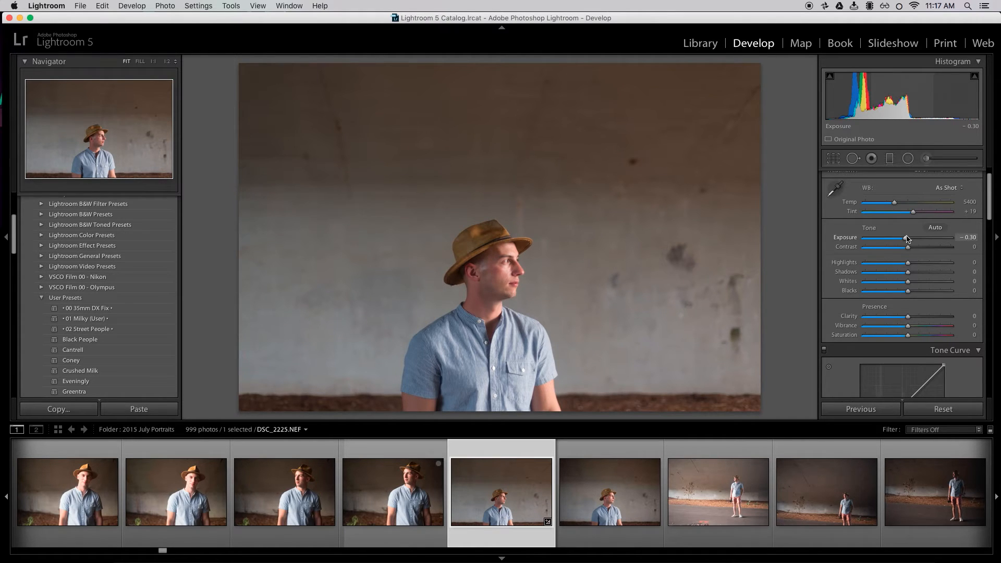
pyautogui.moveTo(907, 238); pyautogui.dragTo(905, 239)
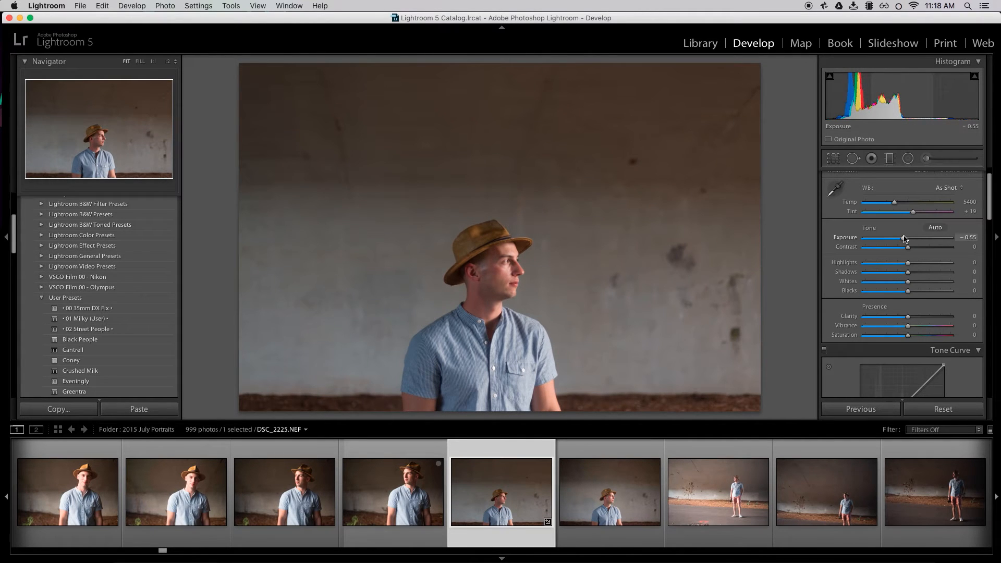
pyautogui.moveTo(904, 239); pyautogui.dragTo(906, 240)
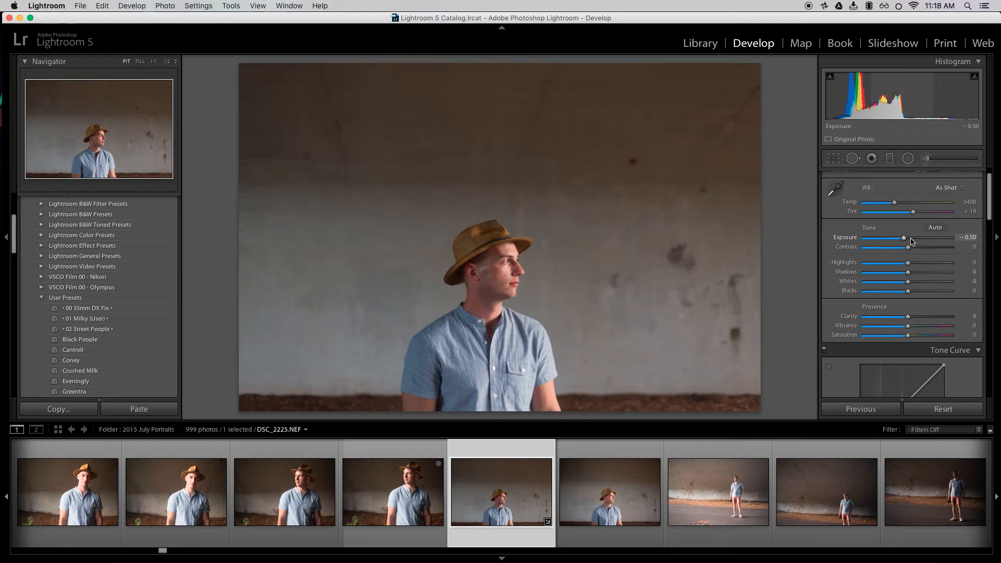
pyautogui.click(915, 248)
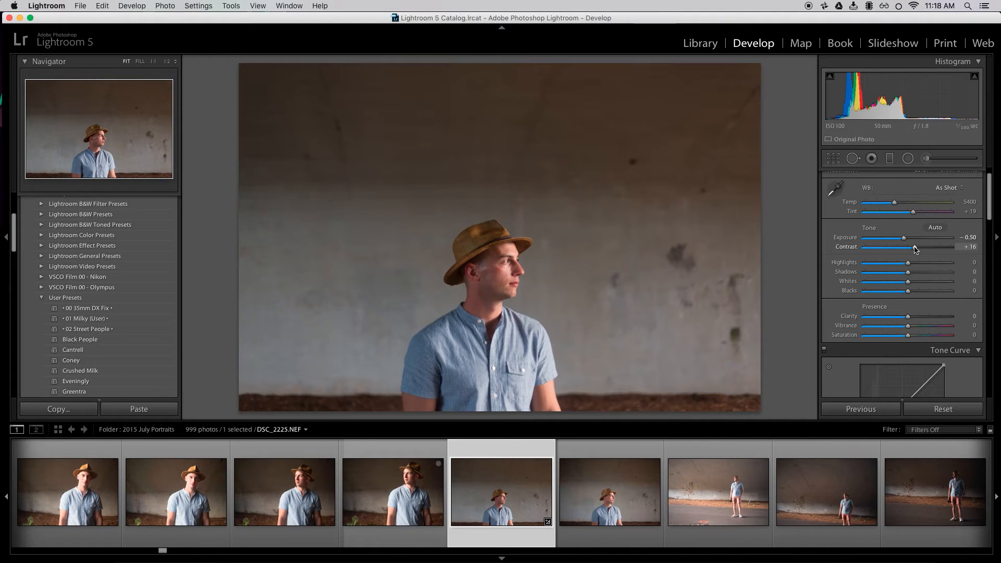
pyautogui.moveTo(915, 249); pyautogui.dragTo(916, 250)
# Apply the Auto white balance and fine-tune it to a temperature of 5435 and a tint of +6
pyautogui.scroll(1, 913, 266)
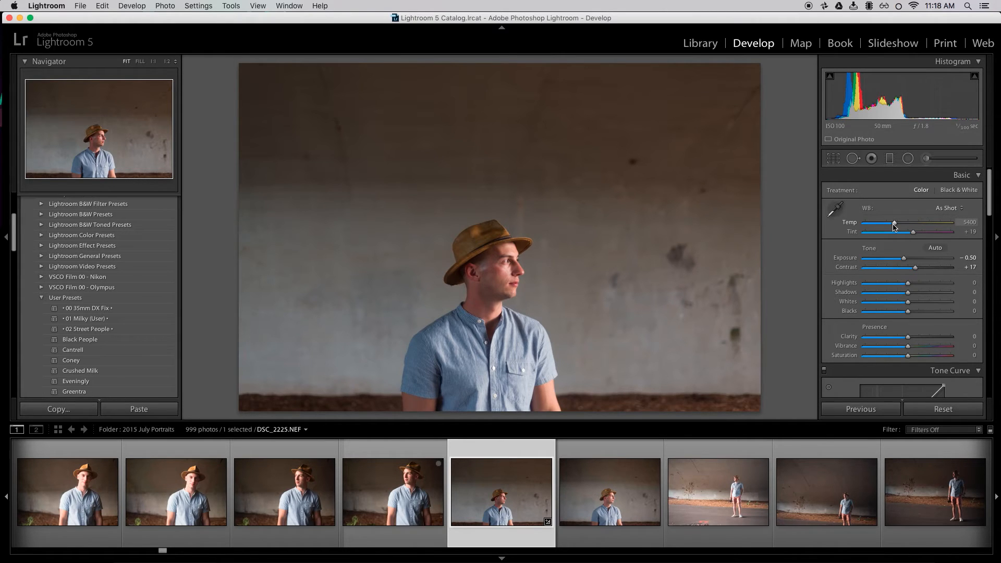
pyautogui.click(939, 209)
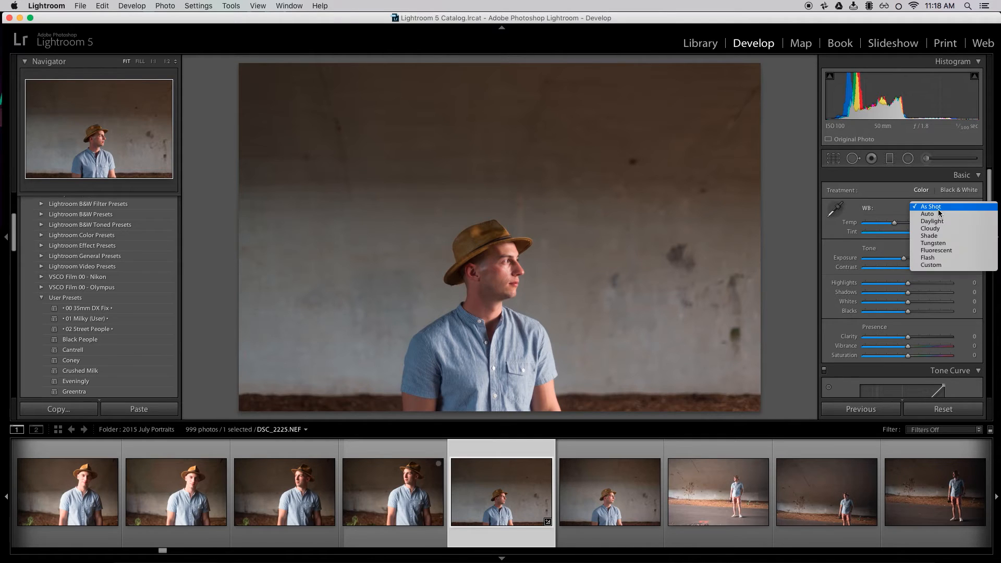
pyautogui.click(927, 215)
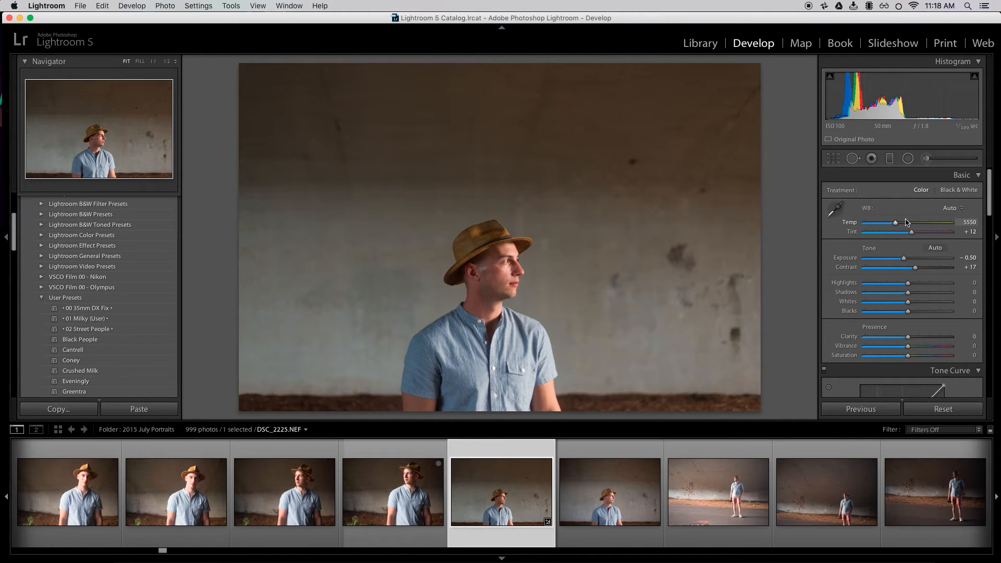
pyautogui.scroll(-3, 992, 218)
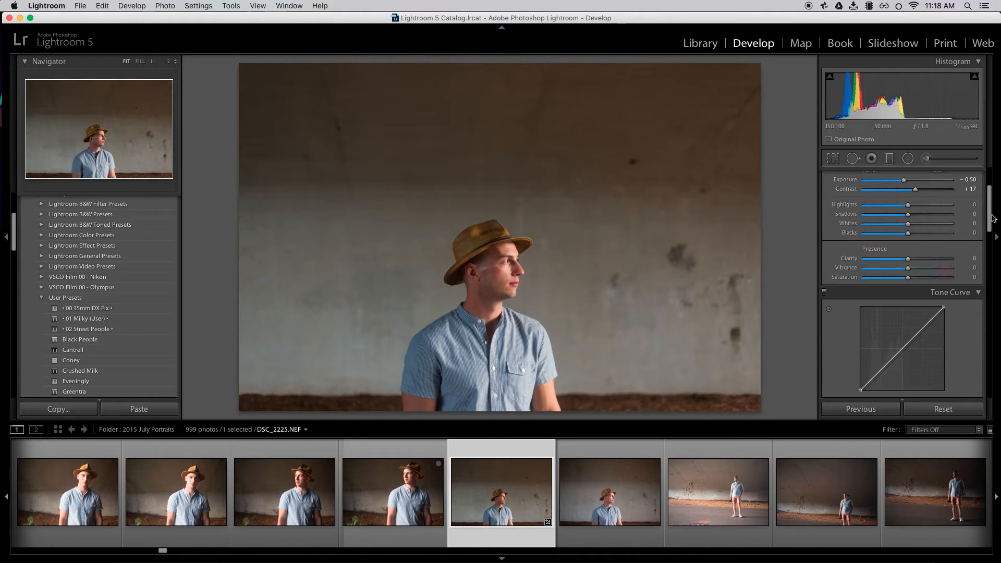
pyautogui.scroll(-2, 993, 218)
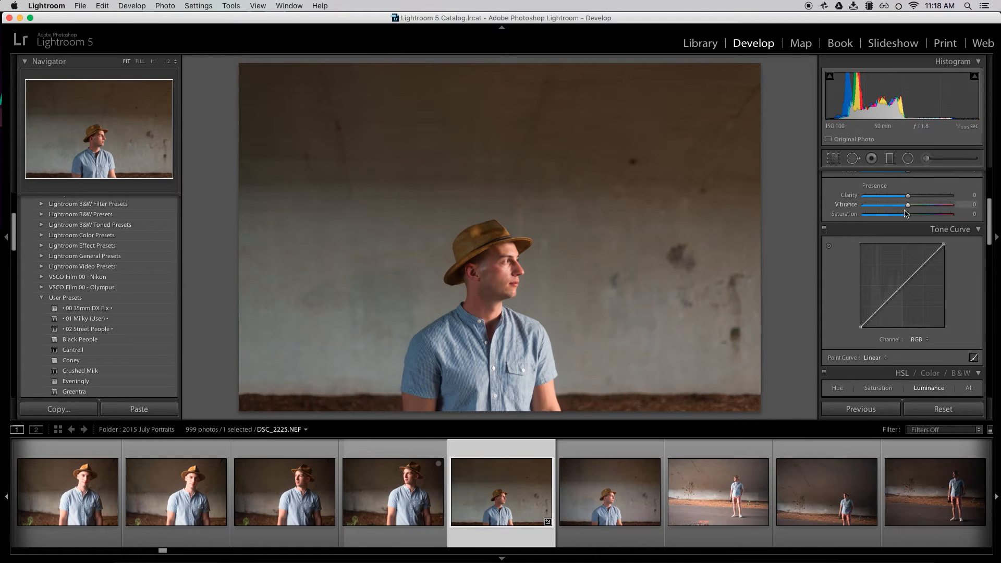
pyautogui.moveTo(992, 226); pyautogui.dragTo(972, 217)
pyautogui.scroll(-5, 972, 217)
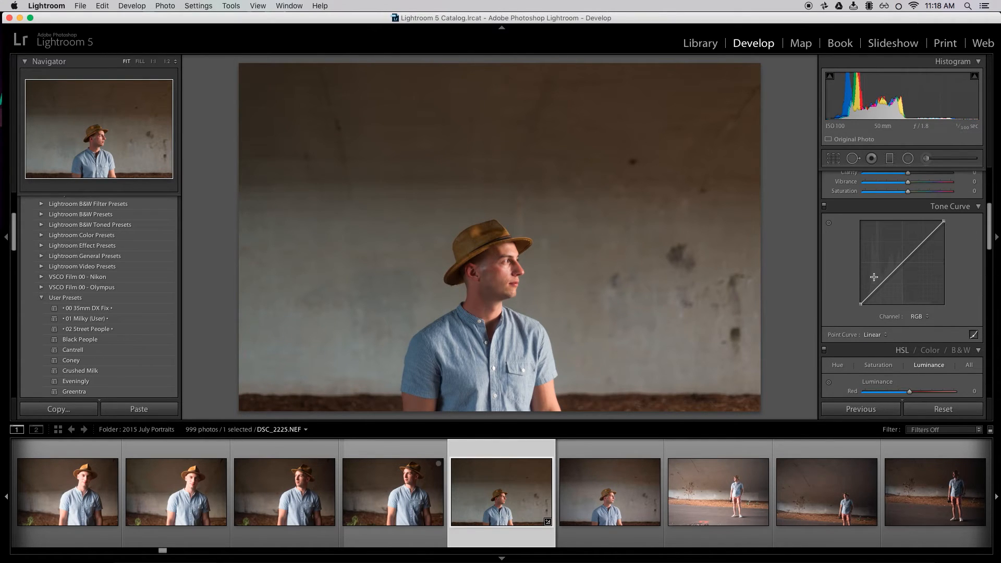
pyautogui.scroll(1, 987, 231)
pyautogui.scroll(9, 987, 231)
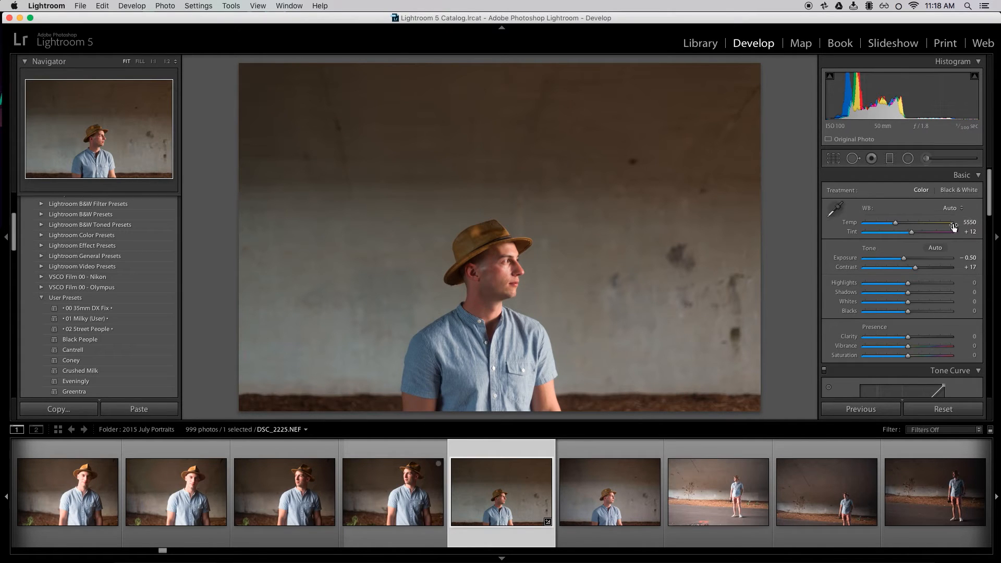
pyautogui.moveTo(897, 225); pyautogui.dragTo(912, 234)
# Add film grain with an amount of 20 and a size of 50
pyautogui.moveTo(989, 212); pyautogui.dragTo(987, 230)
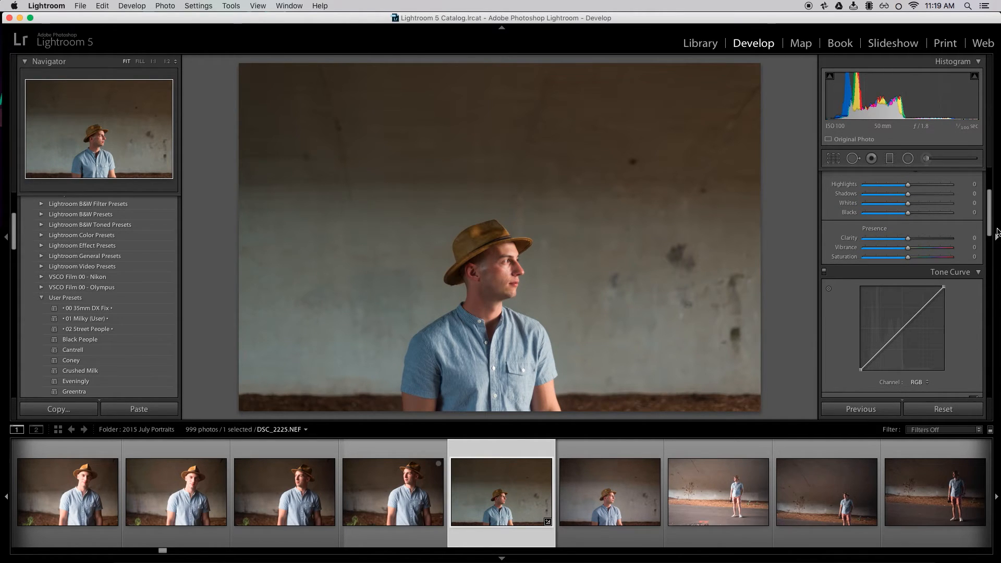
pyautogui.moveTo(997, 232); pyautogui.dragTo(994, 398)
pyautogui.moveTo(865, 352); pyautogui.dragTo(907, 361)
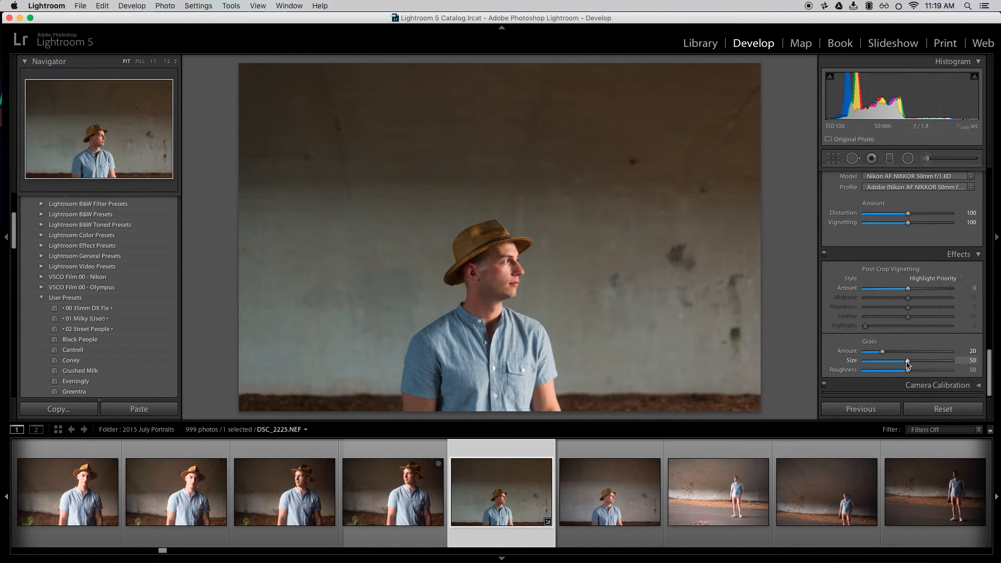
# Shape the RGB tone curve into an S by pulling down a shadow point and raising a highlight point
pyautogui.moveTo(993, 368); pyautogui.dragTo(991, 222)
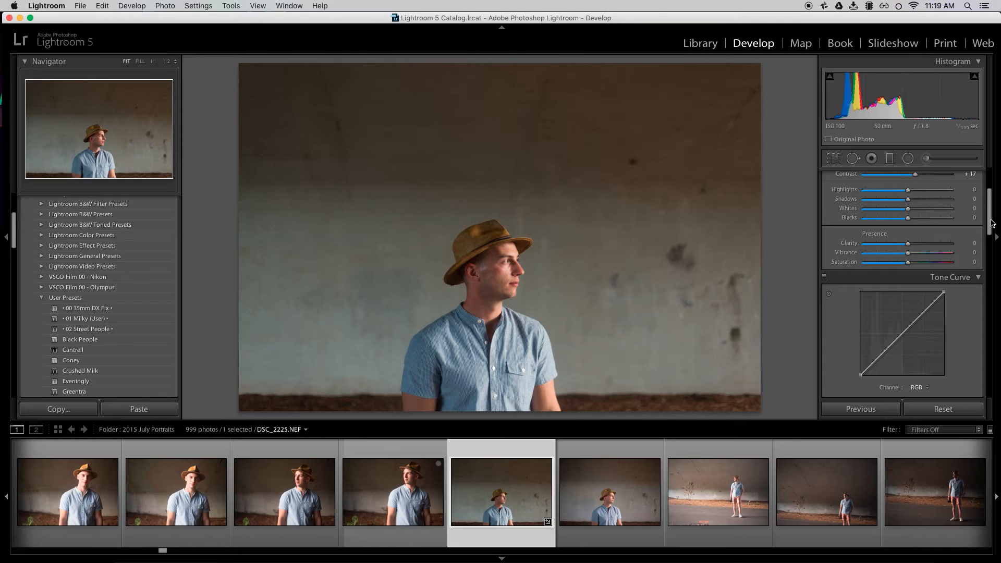
pyautogui.moveTo(992, 223); pyautogui.dragTo(986, 215)
pyautogui.scroll(-3, 984, 226)
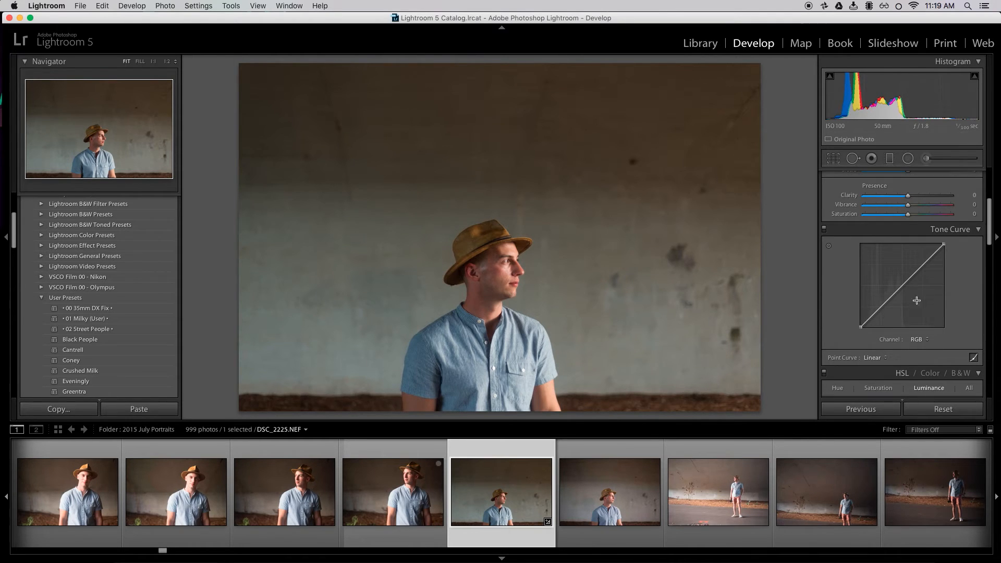
pyautogui.click(887, 301)
pyautogui.moveTo(887, 301); pyautogui.dragTo(884, 307)
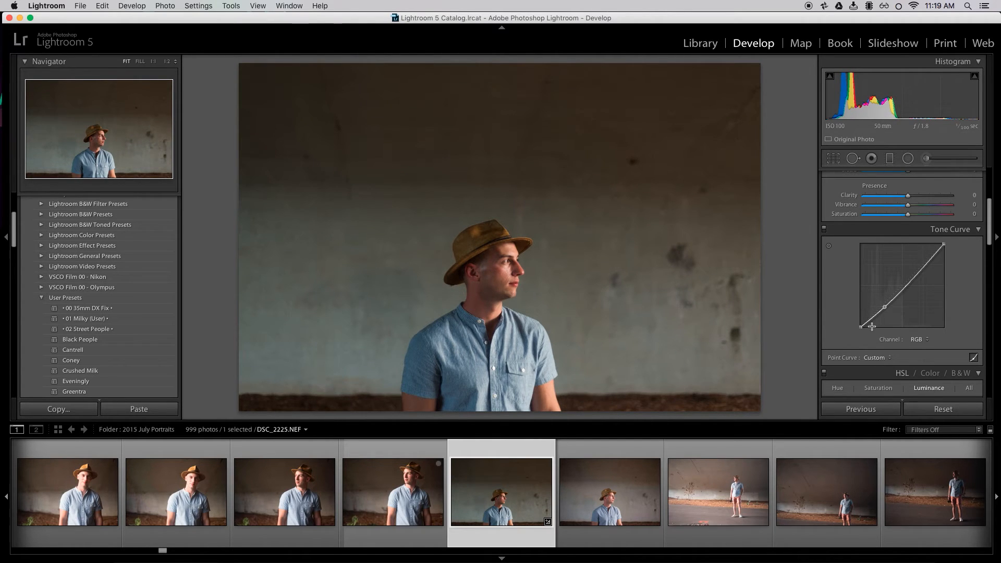
pyautogui.moveTo(913, 278); pyautogui.dragTo(924, 260)
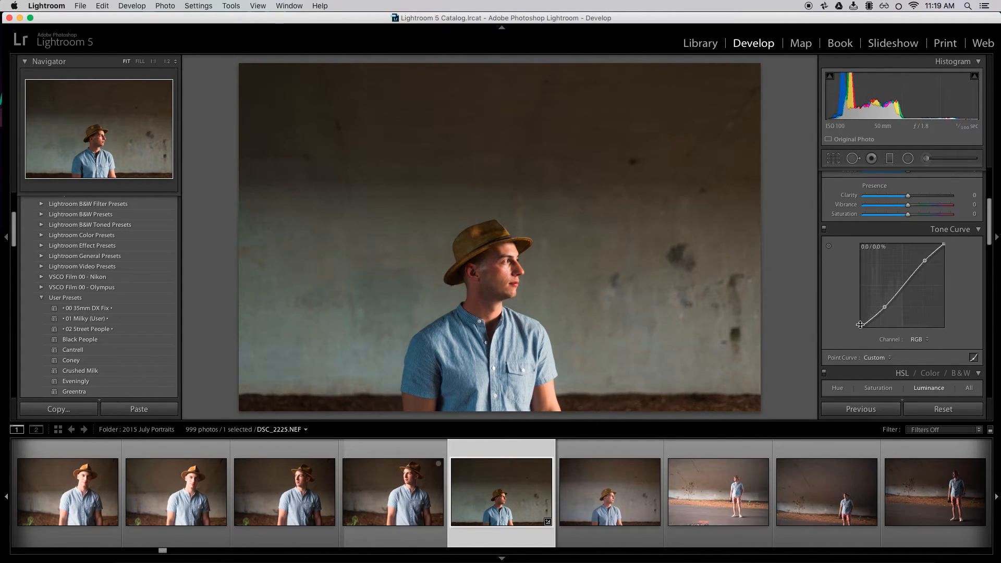
# Lift the tone curve's darkest tones and refine its upper range with a highlight point at about 80.0 / 83.1 % and a midtone point
pyautogui.moveTo(860, 326)
pyautogui.mouseDown()
pyautogui.moveTo(860, 300)
pyautogui.moveTo(860, 322)
pyautogui.moveTo(872, 316)
pyautogui.mouseUp()
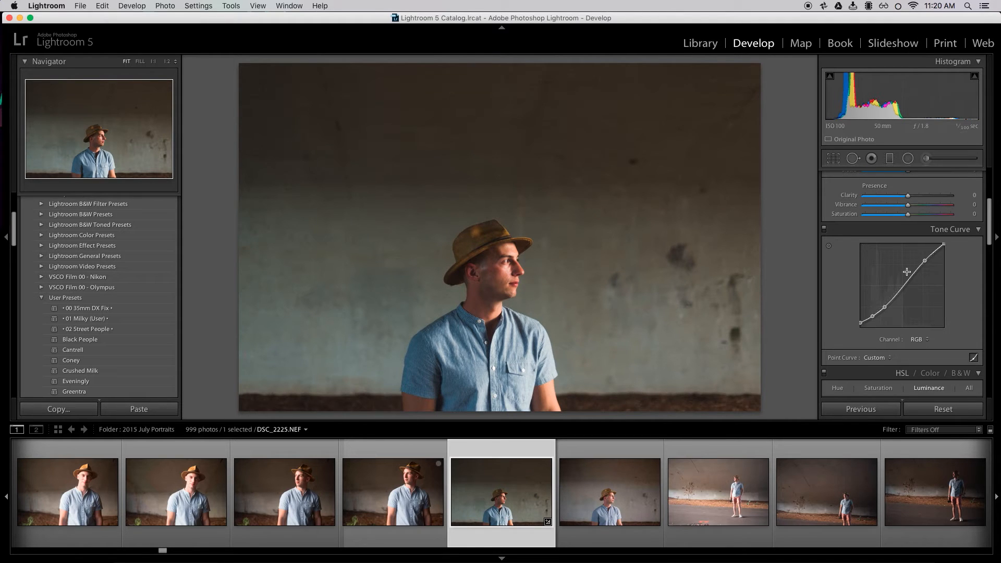
pyautogui.moveTo(924, 261); pyautogui.dragTo(927, 257)
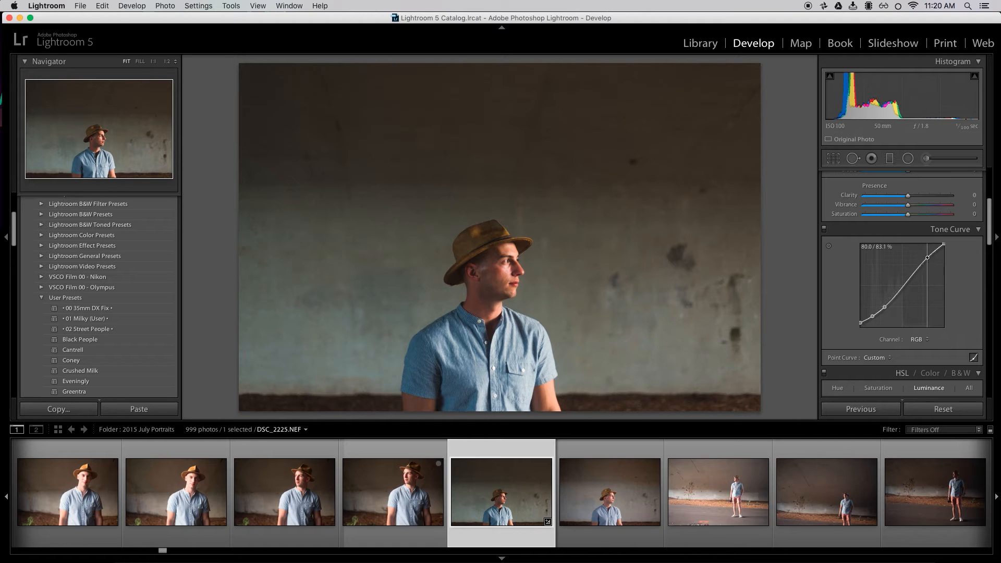
pyautogui.click(905, 284)
# Fine-tune the tone curve's black point and its lowest shadow point with slight adjustments
pyautogui.scroll(5, 990, 229)
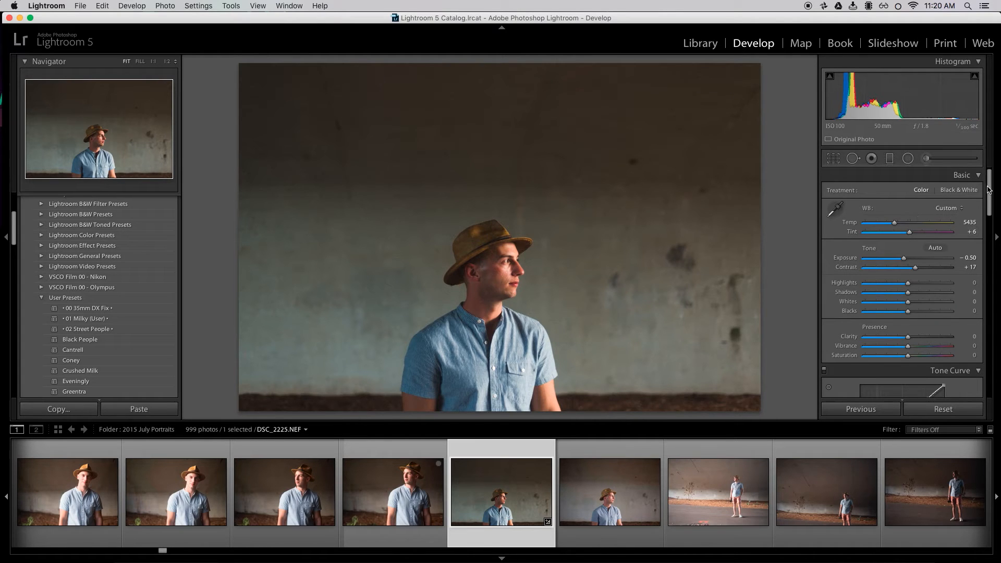
pyautogui.scroll(-3, 992, 201)
pyautogui.scroll(3, 992, 200)
pyautogui.scroll(-5, 992, 200)
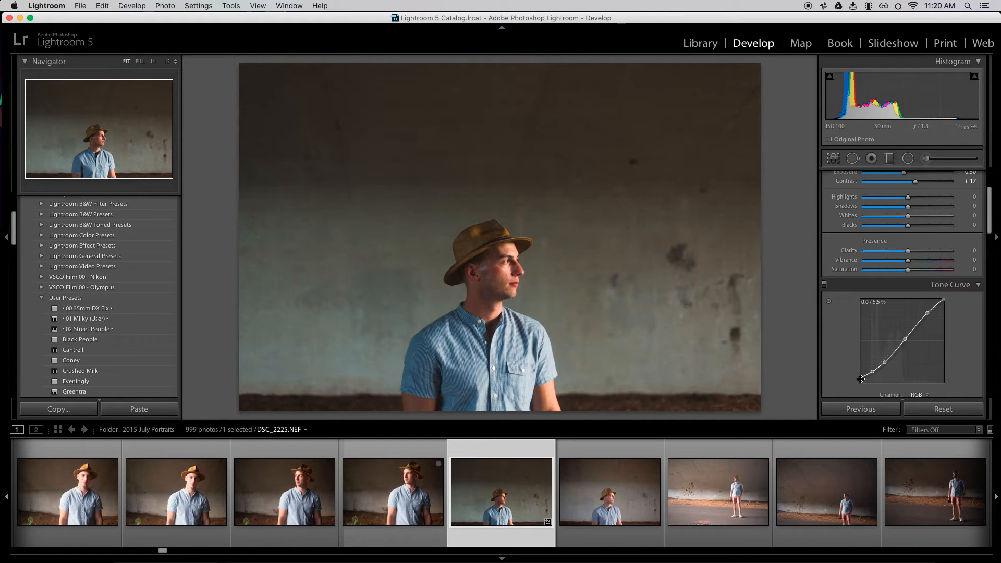
pyautogui.moveTo(860, 378); pyautogui.dragTo(860, 376)
pyautogui.moveTo(873, 372); pyautogui.dragTo(873, 371)
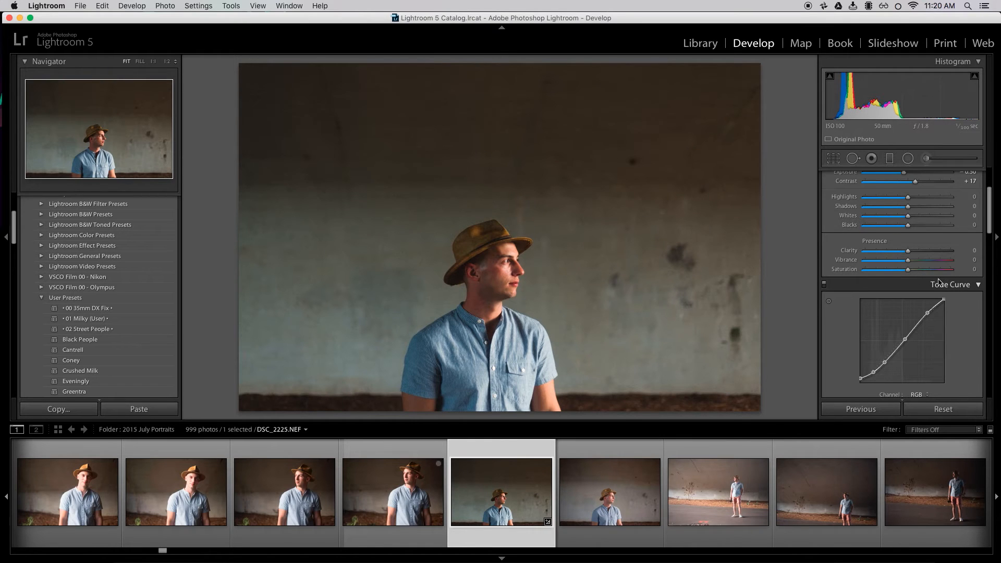
# Examine the skin tones and grain on the man's face at 1:1 and 1:2 magnification
pyautogui.click(480, 286)
pyautogui.moveTo(707, 263); pyautogui.dragTo(616, 279)
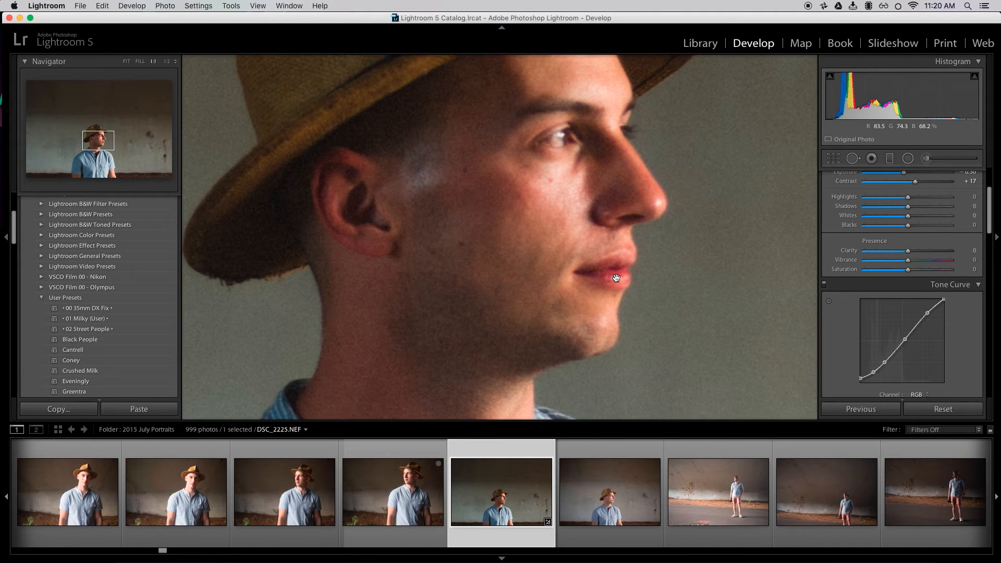
pyautogui.press('super+minus')
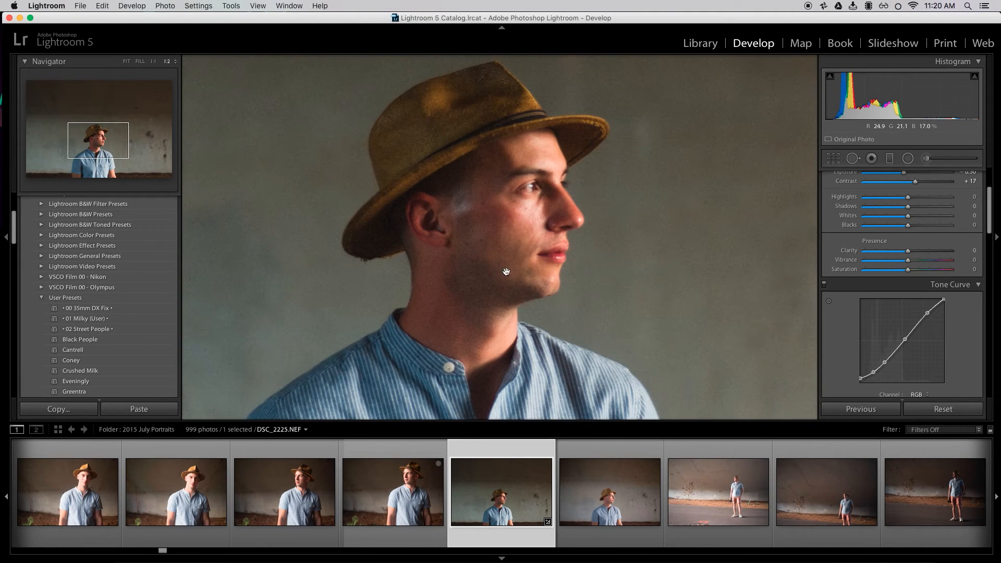
# Examine the shirt, face and hat at 1:2 magnification, ending with the whole portrait in view
pyautogui.moveTo(435, 303); pyautogui.dragTo(473, 60)
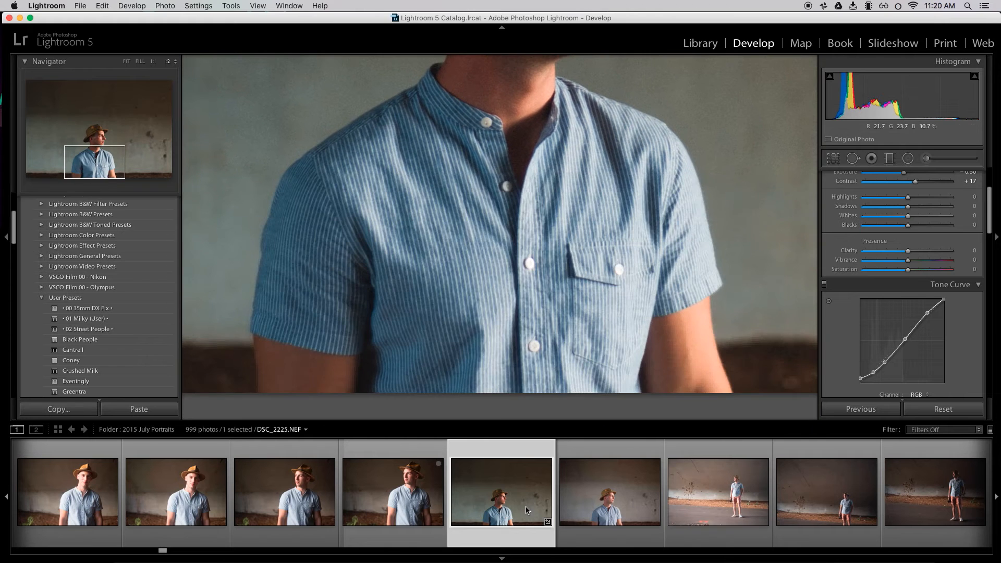
pyautogui.moveTo(438, 268); pyautogui.dragTo(449, 392)
pyautogui.moveTo(493, 85)
pyautogui.mouseDown()
pyautogui.moveTo(566, 244)
pyautogui.moveTo(442, 63)
pyautogui.mouseUp()
pyautogui.moveTo(522, 349); pyautogui.dragTo(500, 286)
pyautogui.moveTo(407, 279); pyautogui.dragTo(474, 326)
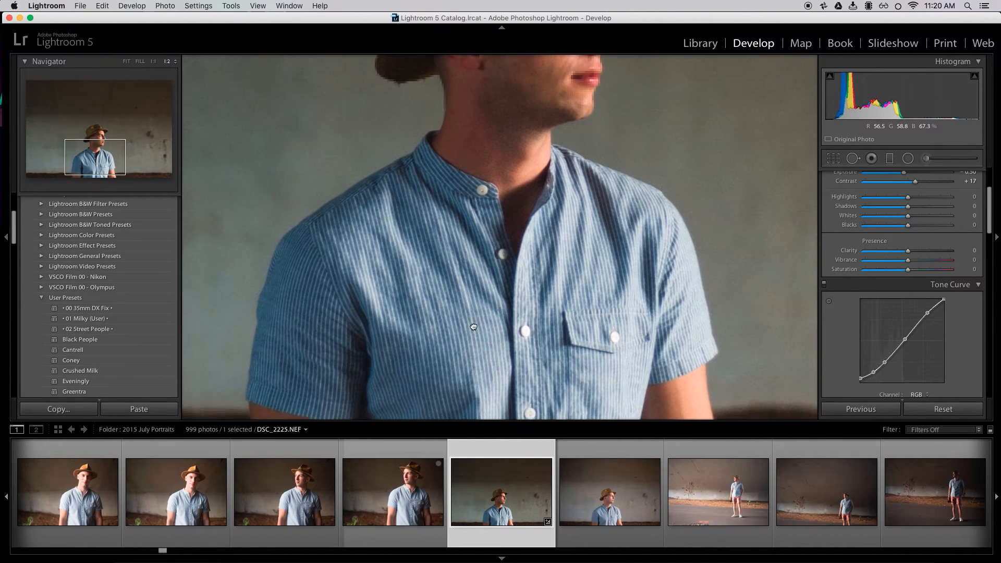
pyautogui.moveTo(493, 197); pyautogui.dragTo(511, 392)
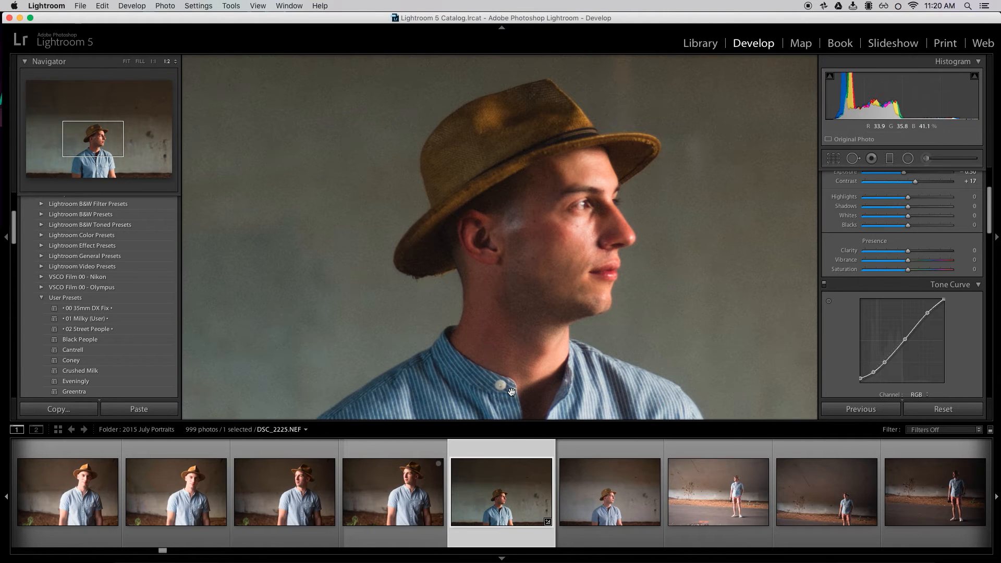
pyautogui.press('super+minus')
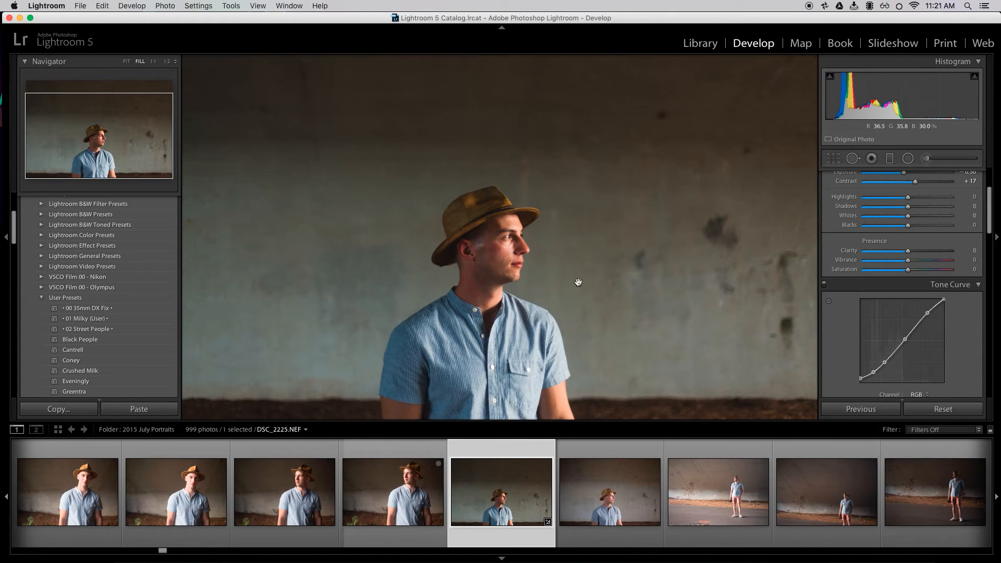
pyautogui.press('super+minus')
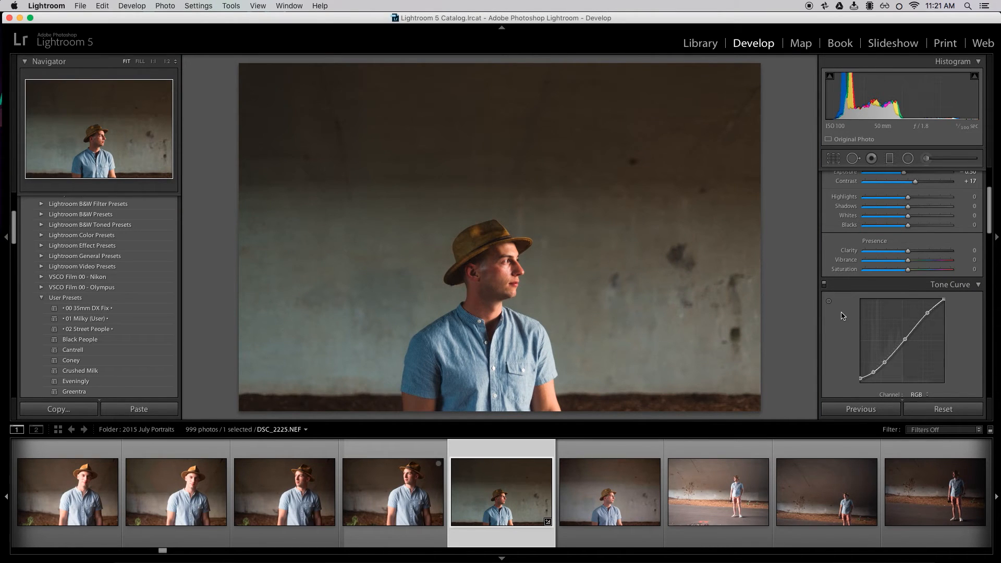
# Inspect the man's face and skin texture up to 1:1 magnification and return to the full photo
pyautogui.press('super+equal')
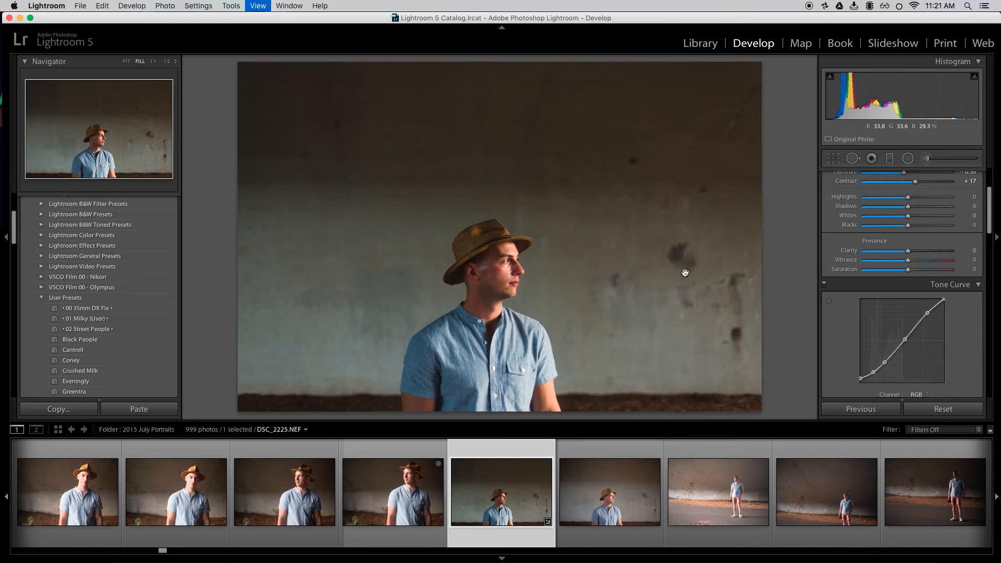
pyautogui.press('super+equal')
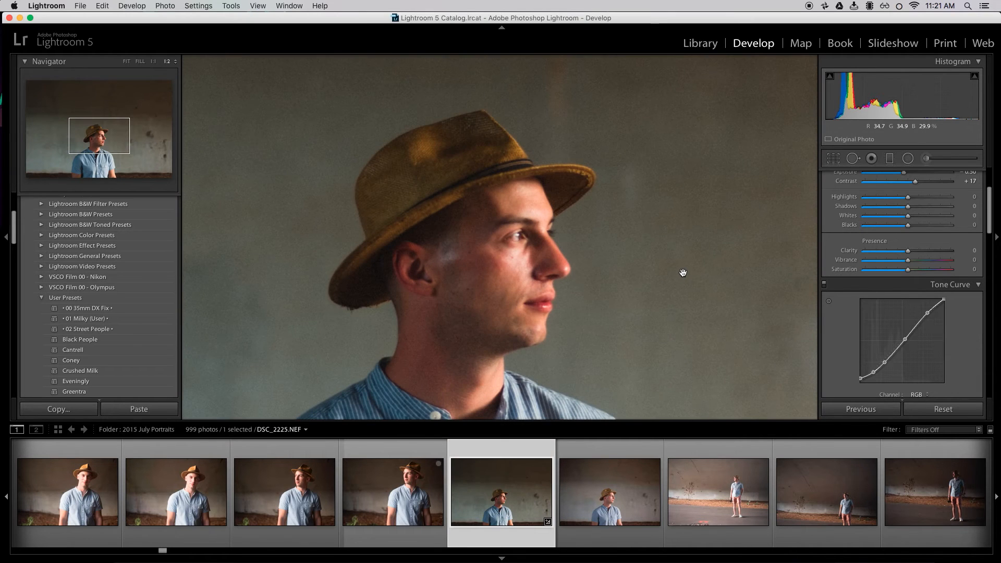
pyautogui.press('super+equal')
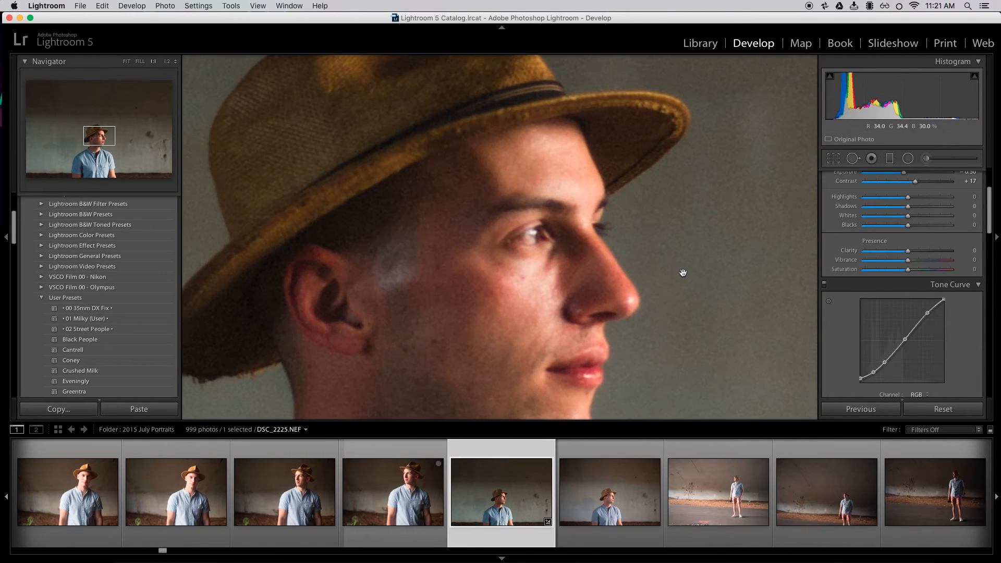
pyautogui.moveTo(597, 291); pyautogui.dragTo(589, 177)
pyautogui.press('super+minus')
pyautogui.press('super+minus')
pyautogui.press('super+minus')
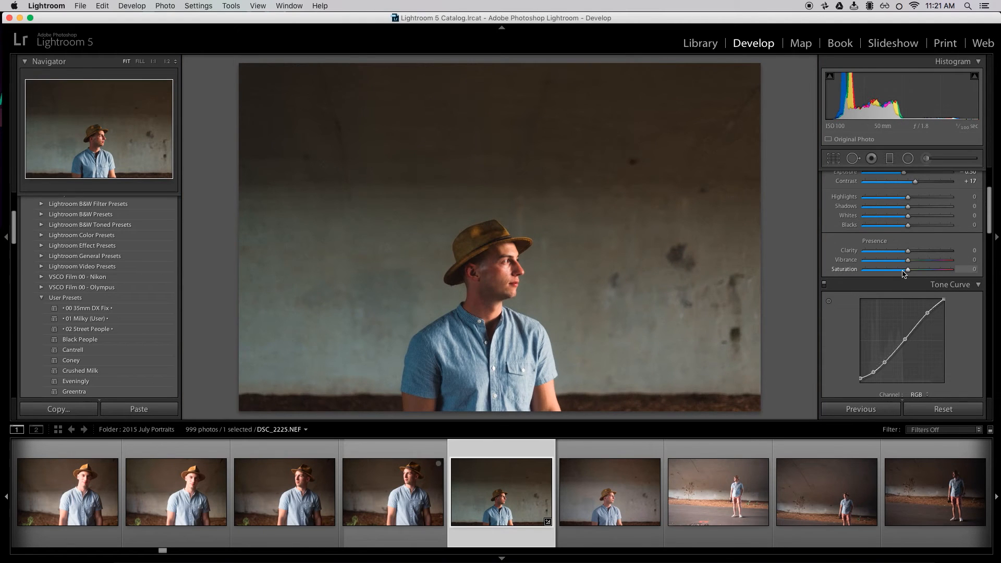
# Try several reduced overall saturation amounts, from −41 through −23 to −13
pyautogui.moveTo(902, 273); pyautogui.dragTo(891, 275)
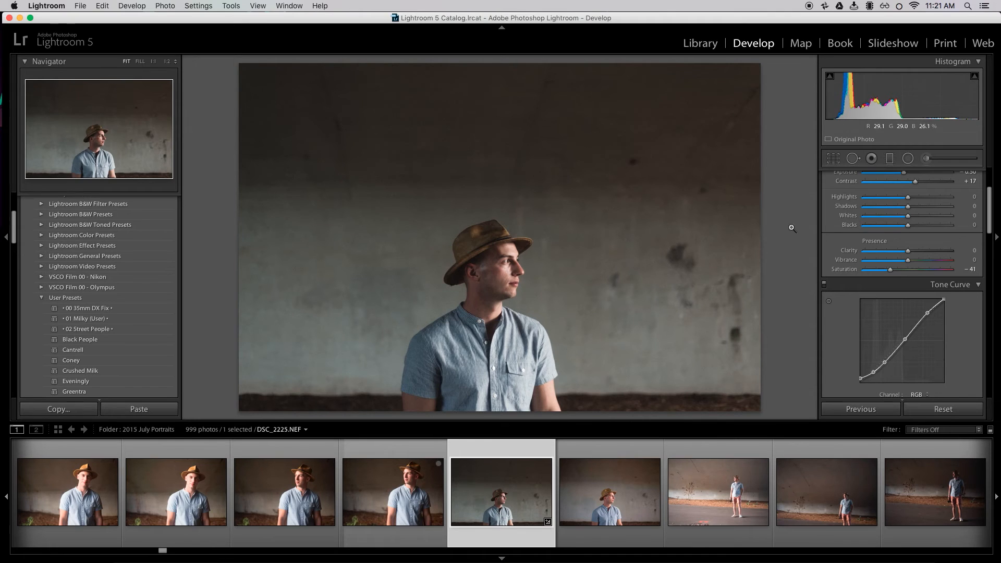
pyautogui.moveTo(889, 270); pyautogui.dragTo(898, 270)
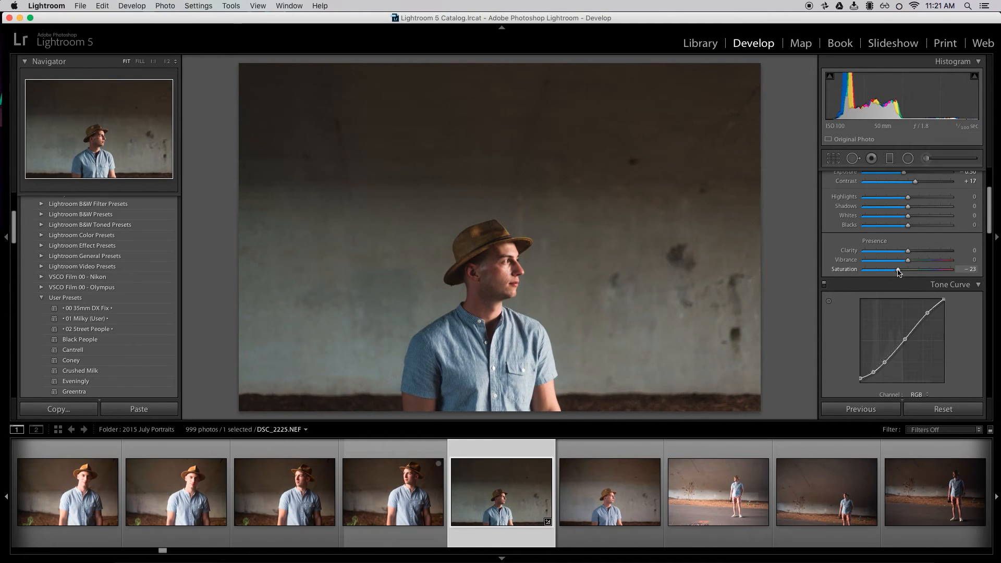
pyautogui.moveTo(897, 274); pyautogui.dragTo(903, 271)
# Raise the tone curve's midtone point to about 52.9 / 54.9 % and slightly adjust the black and shadow points
pyautogui.scroll(5, 983, 188)
pyautogui.moveTo(989, 199); pyautogui.dragTo(988, 228)
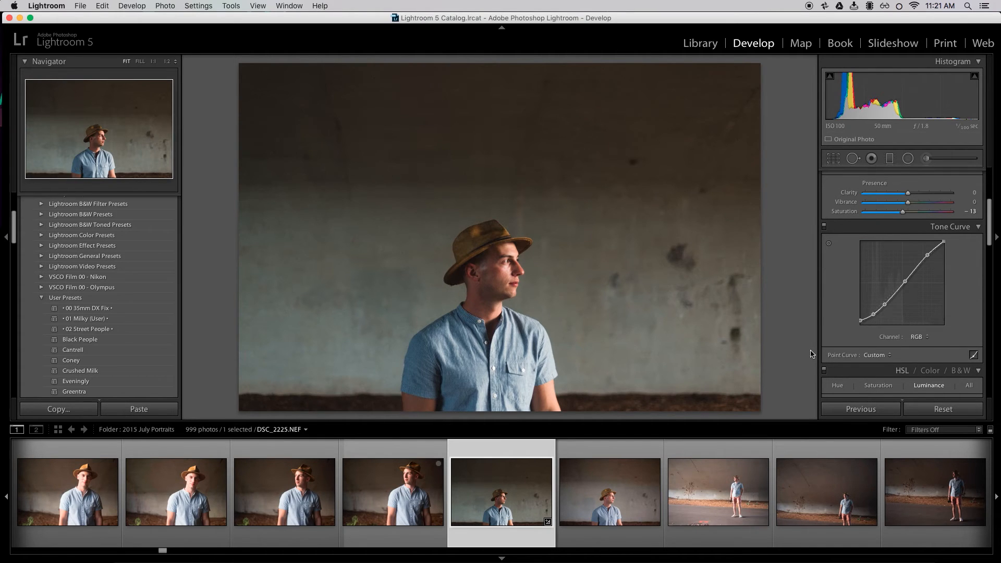
pyautogui.moveTo(860, 321); pyautogui.dragTo(860, 320)
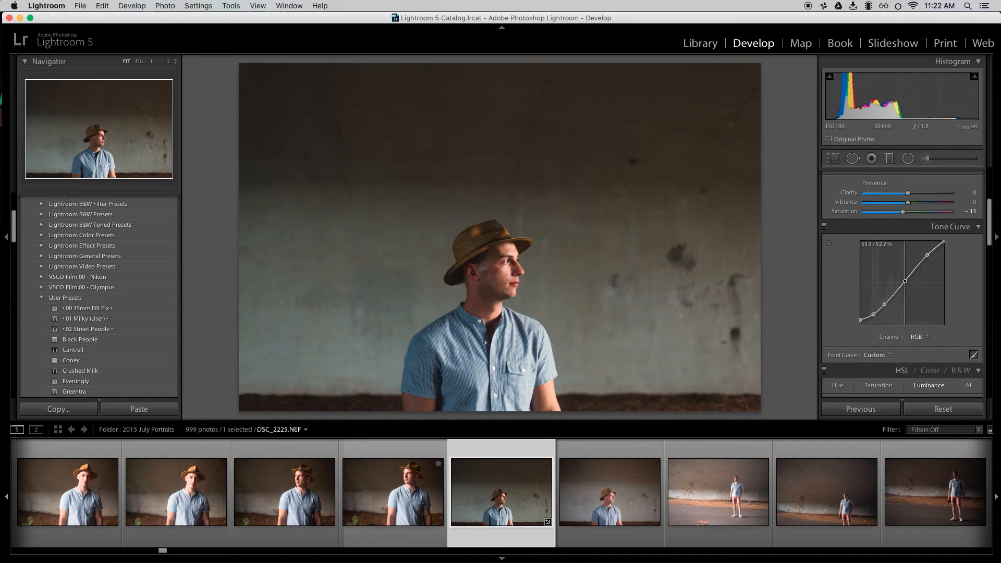
pyautogui.moveTo(905, 281); pyautogui.dragTo(905, 279)
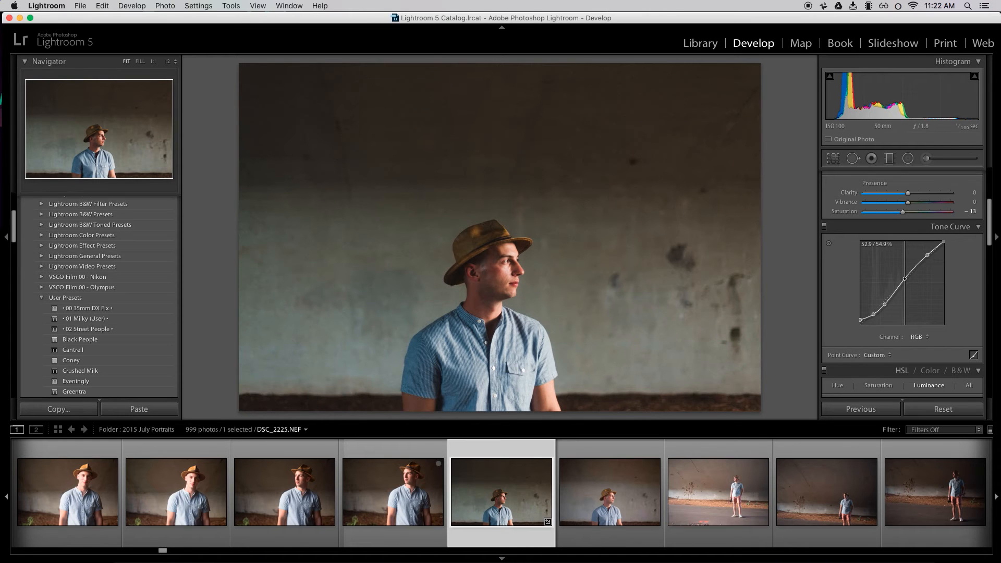
pyautogui.moveTo(873, 314); pyautogui.dragTo(886, 303)
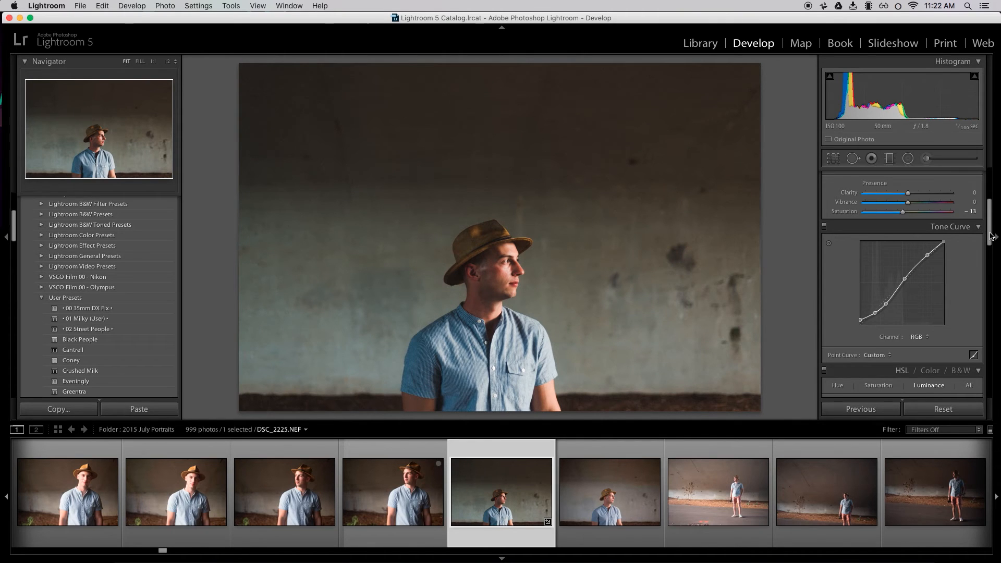
# Set the basic adjustments to saturation −21, highlights −20 and blacks −17
pyautogui.moveTo(991, 234); pyautogui.dragTo(991, 223)
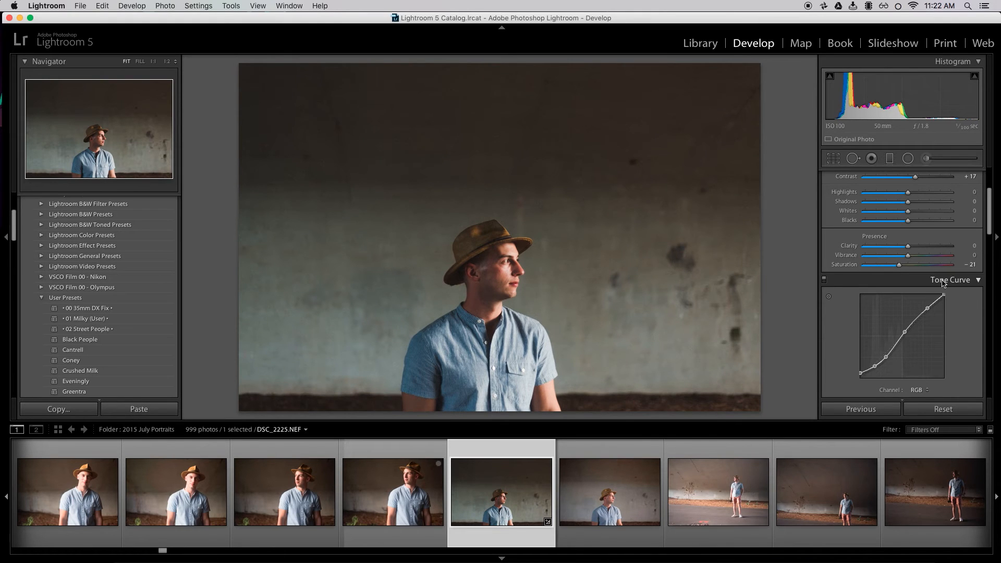
pyautogui.click(901, 193)
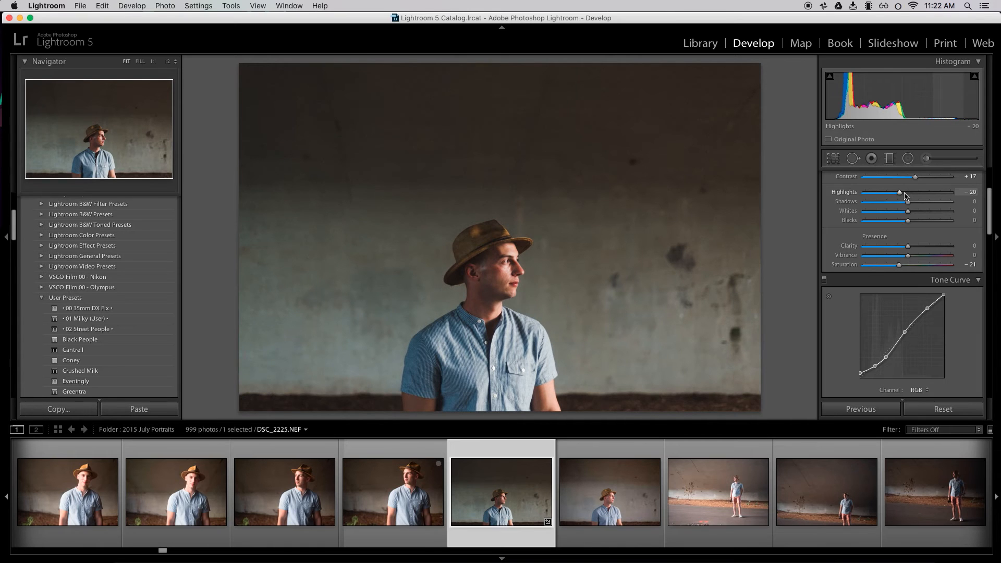
pyautogui.moveTo(989, 200); pyautogui.dragTo(986, 173)
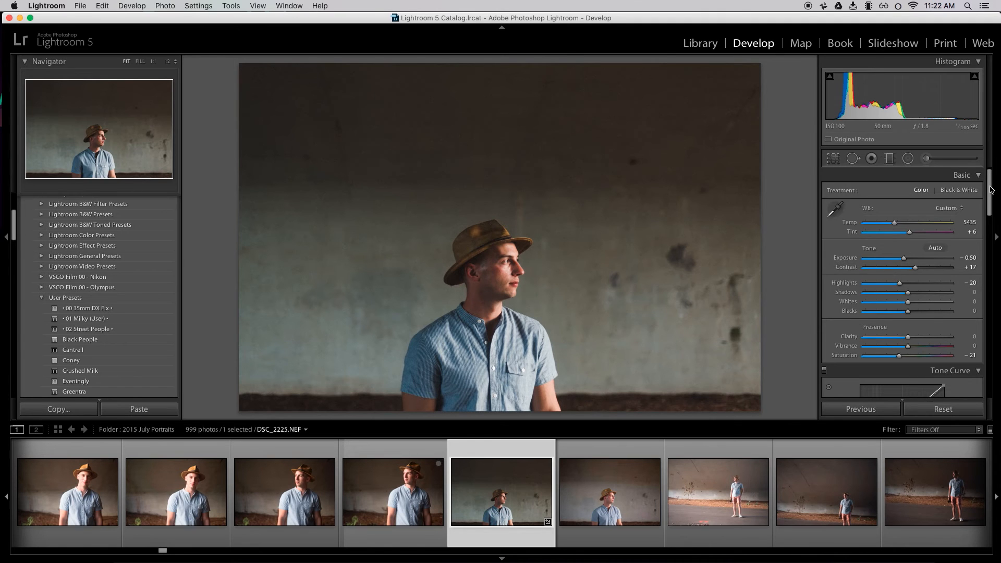
pyautogui.moveTo(991, 190); pyautogui.dragTo(987, 315)
pyautogui.moveTo(984, 310); pyautogui.dragTo(984, 160)
pyautogui.click(901, 311)
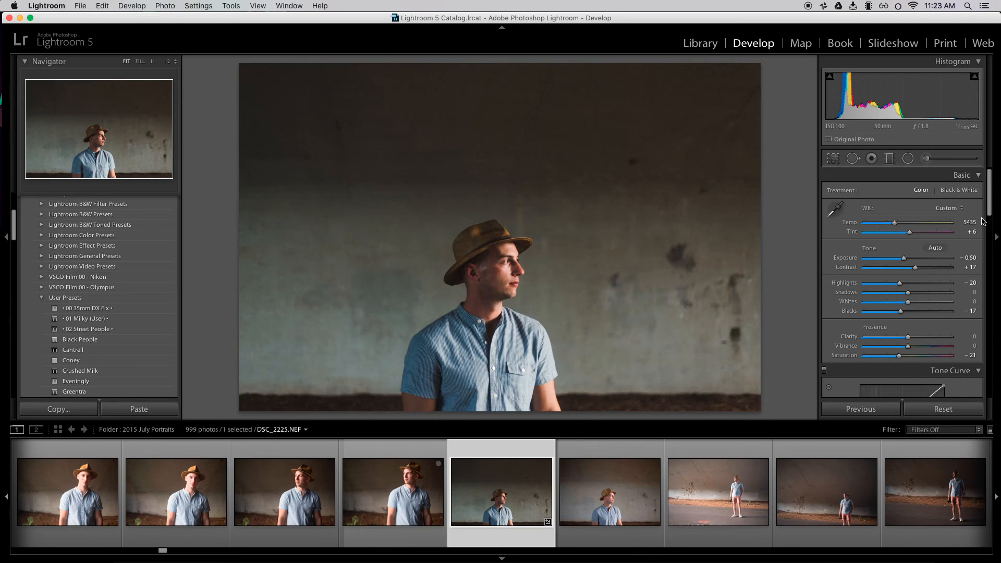
# Try lowering the red luminance to −23 and the red saturation to −16
pyautogui.moveTo(988, 204); pyautogui.dragTo(906, 258)
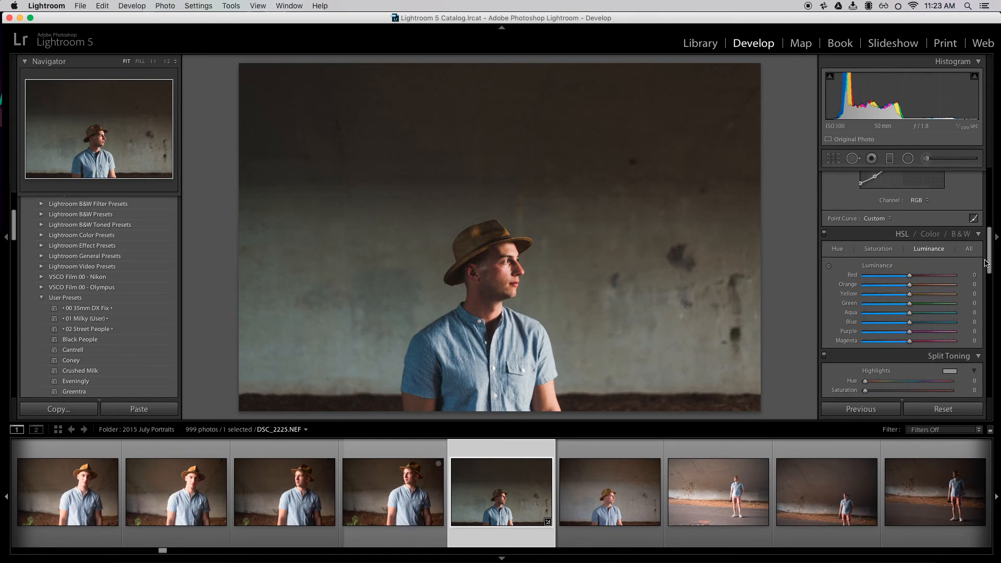
pyautogui.click(899, 275)
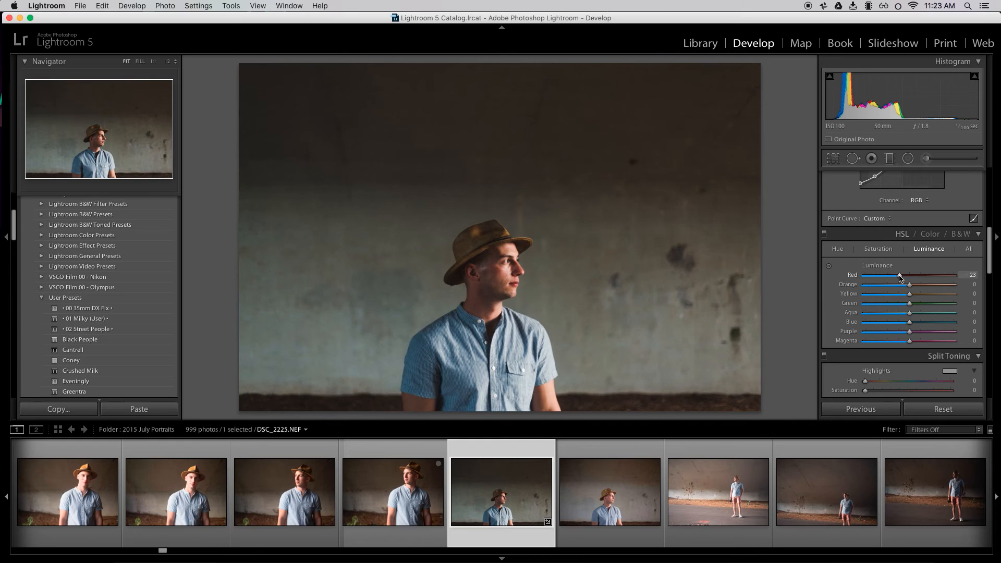
pyautogui.click(885, 251)
pyautogui.click(902, 275)
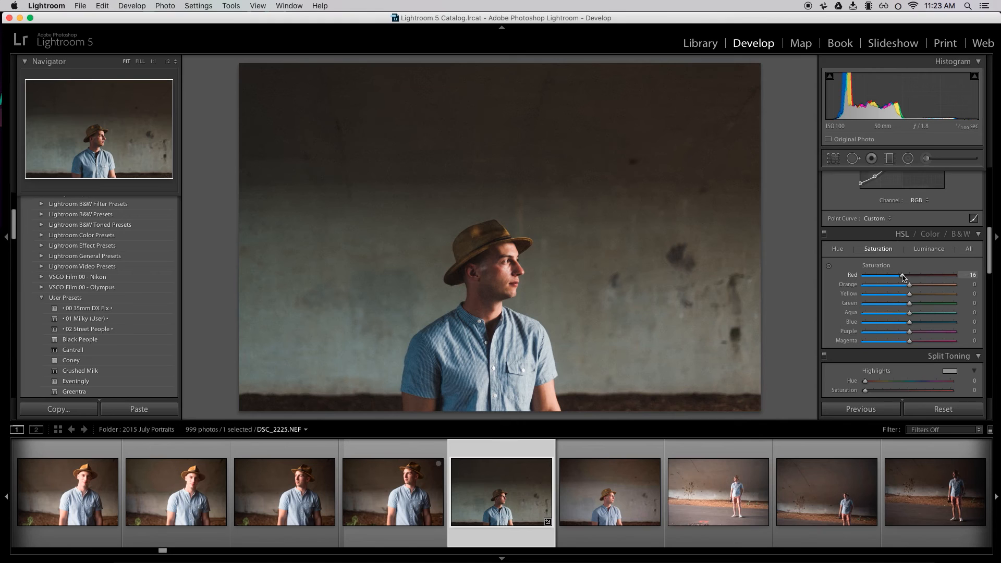
pyautogui.moveTo(902, 276); pyautogui.dragTo(913, 278)
pyautogui.click(929, 248)
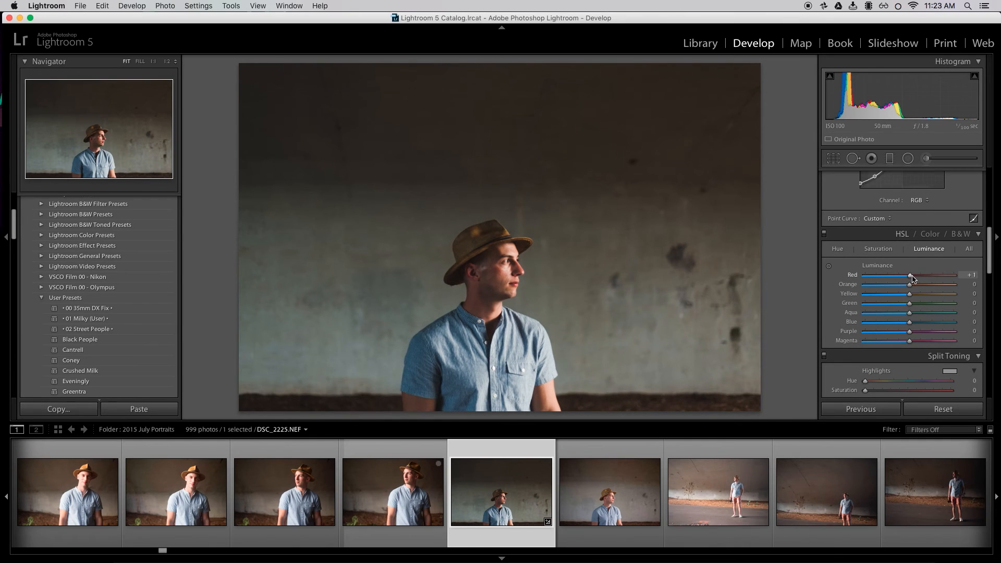
# Set the white balance tint to +7
pyautogui.moveTo(989, 255); pyautogui.dragTo(990, 179)
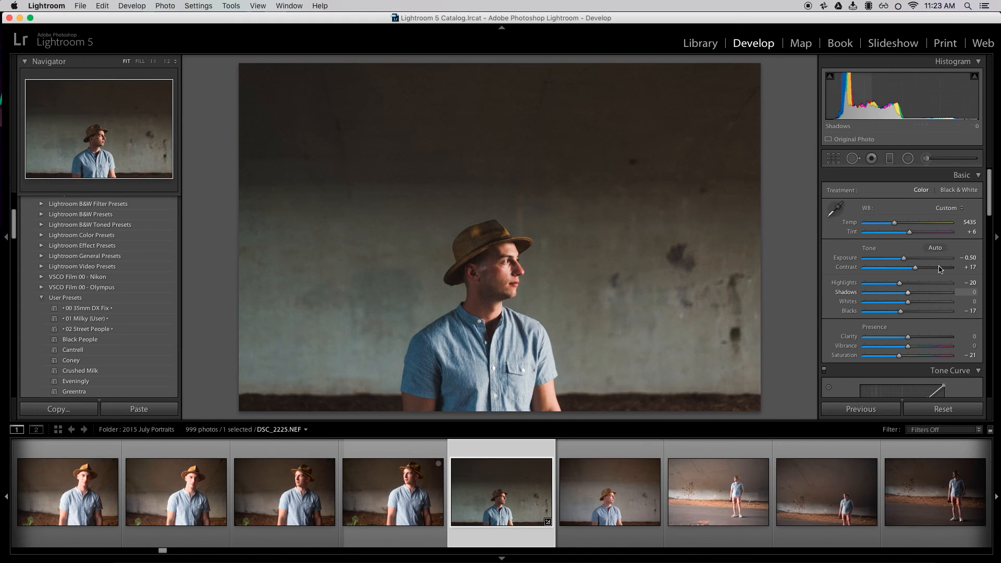
pyautogui.moveTo(904, 259); pyautogui.dragTo(904, 259)
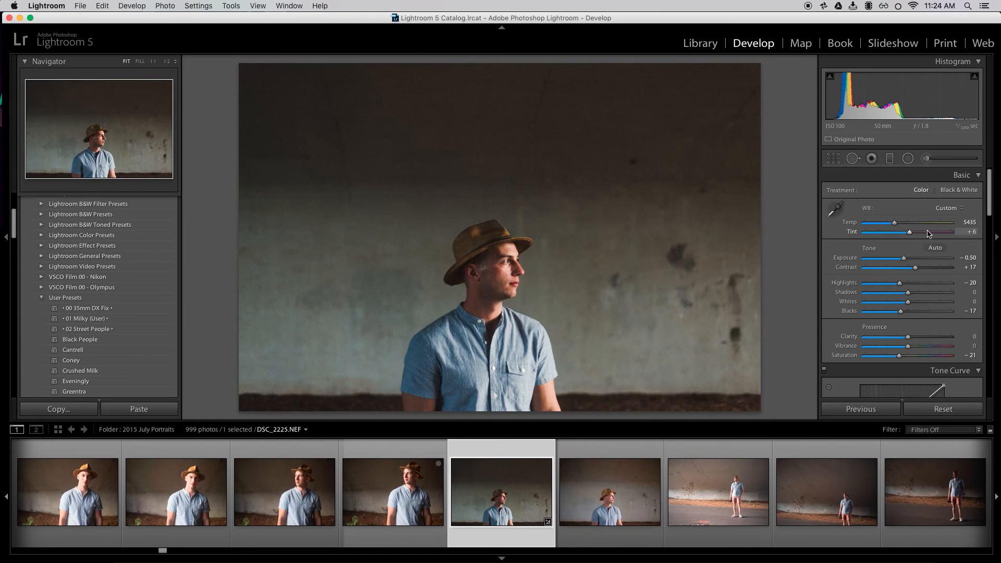
pyautogui.moveTo(927, 233); pyautogui.dragTo(910, 233)
# Review the tone curve, HSL and basic adjustment settings applied to the portrait
pyautogui.moveTo(990, 188); pyautogui.dragTo(978, 225)
pyautogui.scroll(-1, 978, 225)
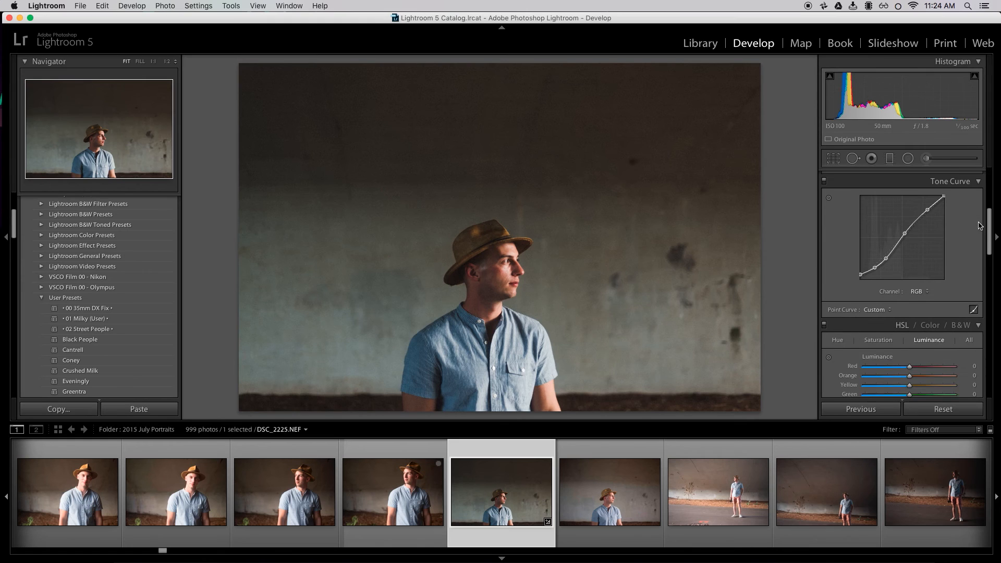
pyautogui.scroll(-2, 978, 225)
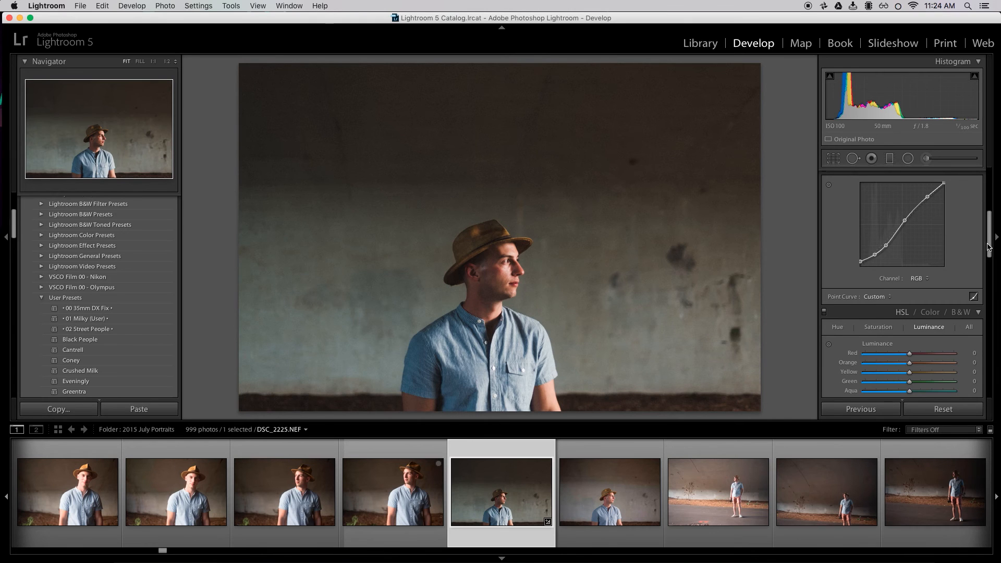
pyautogui.moveTo(989, 248); pyautogui.dragTo(998, 160)
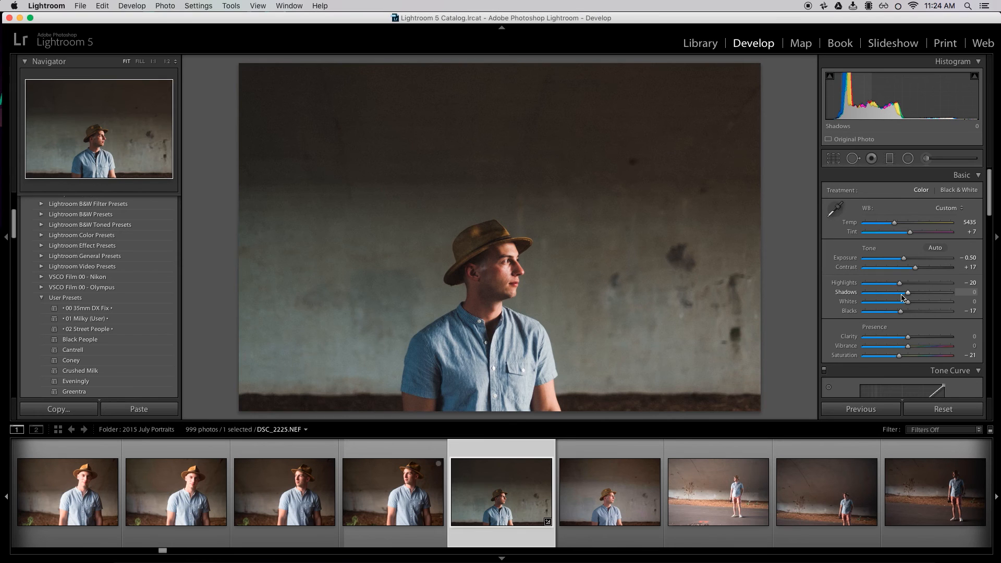
pyautogui.moveTo(988, 184); pyautogui.dragTo(992, 148)
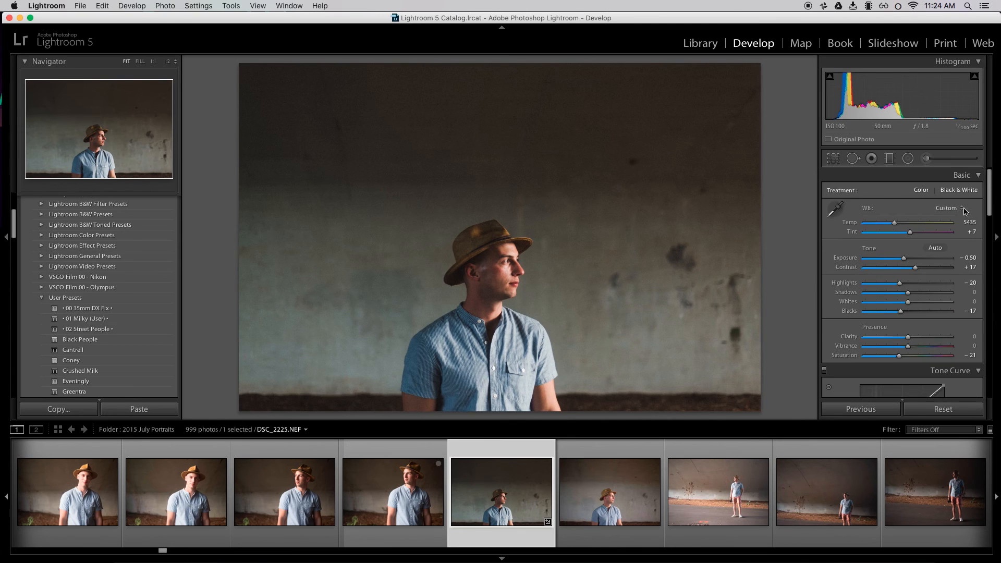
pyautogui.moveTo(989, 187); pyautogui.dragTo(1000, 96)
pyautogui.moveTo(990, 199); pyautogui.dragTo(982, 136)
pyautogui.moveTo(989, 189); pyautogui.dragTo(982, 132)
# Set the saturation to −22, and try a clarity of +21 before undoing it
pyautogui.moveTo(900, 358); pyautogui.dragTo(918, 340)
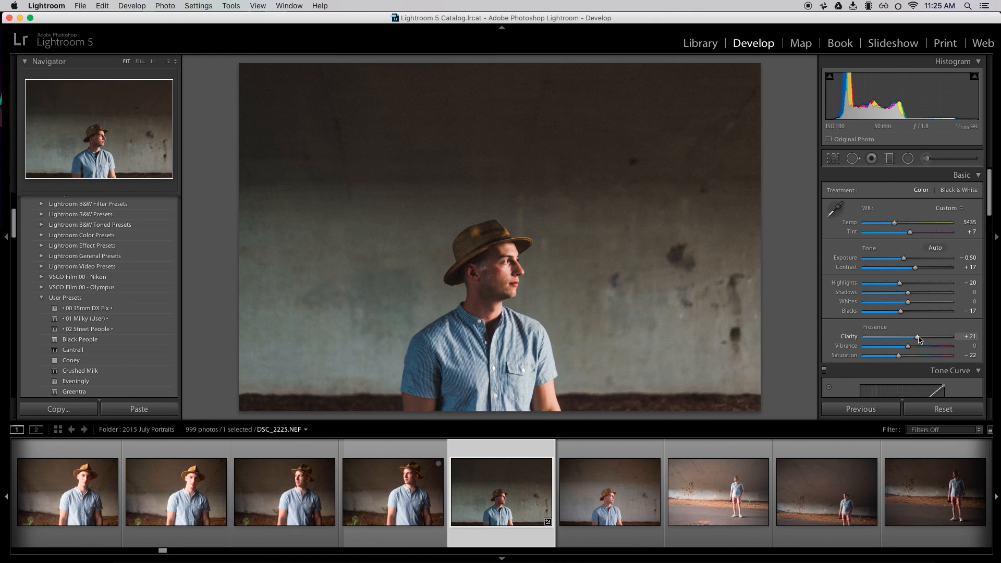
pyautogui.press('super+z')
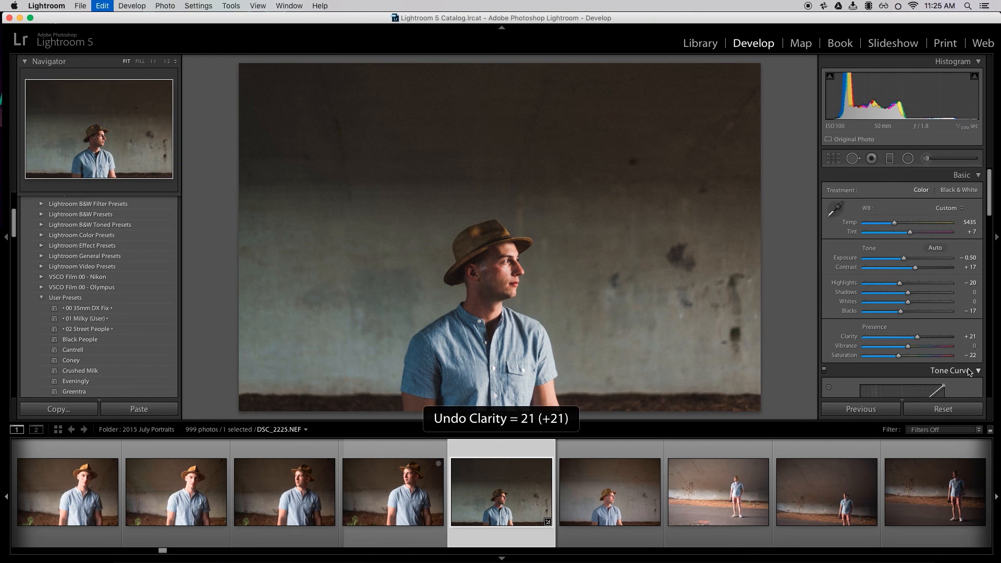
# Look over all the develop adjustments once more, from the basic tone settings to the lower sections
pyautogui.scroll(-5, 992, 213)
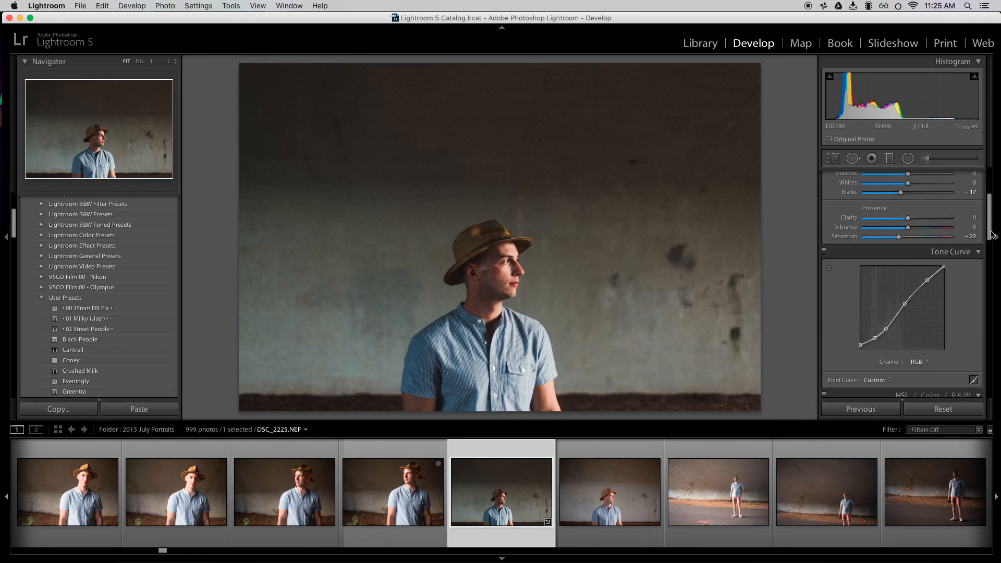
pyautogui.scroll(5, 991, 209)
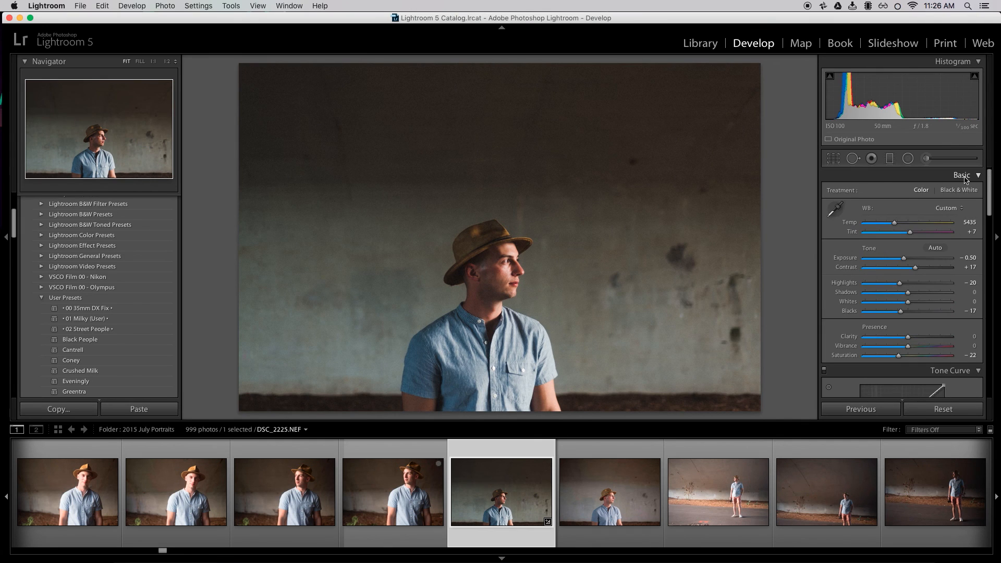
pyautogui.moveTo(992, 191); pyautogui.dragTo(987, 334)
pyautogui.moveTo(986, 343); pyautogui.dragTo(986, 208)
pyautogui.moveTo(989, 207)
pyautogui.mouseDown()
pyautogui.moveTo(989, 216)
pyautogui.moveTo(989, 201)
pyautogui.mouseUp()
pyautogui.moveTo(988, 184)
pyautogui.mouseDown()
pyautogui.moveTo(989, 203)
pyautogui.moveTo(993, 167)
pyautogui.moveTo(982, 417)
pyautogui.moveTo(986, 170)
pyautogui.mouseUp()
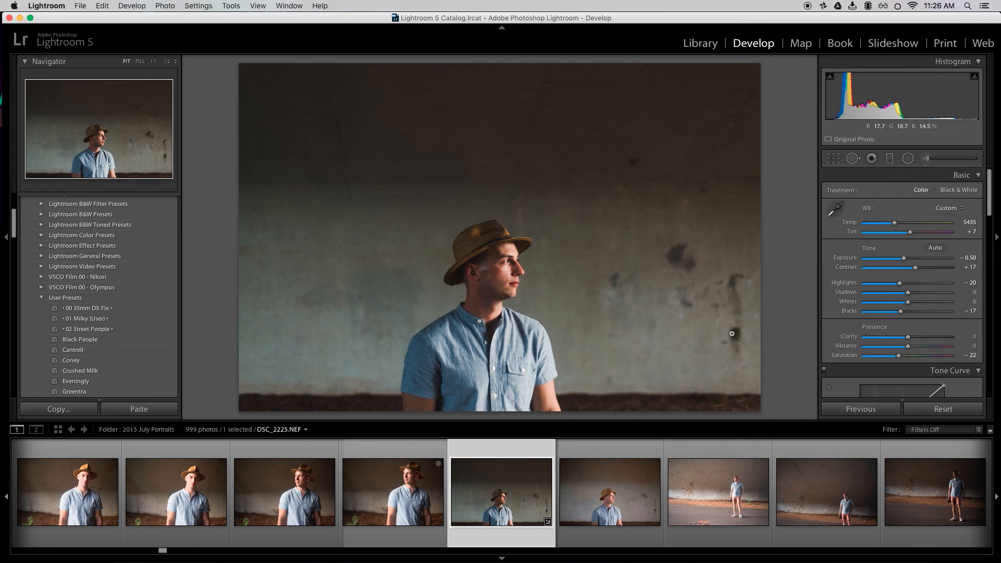